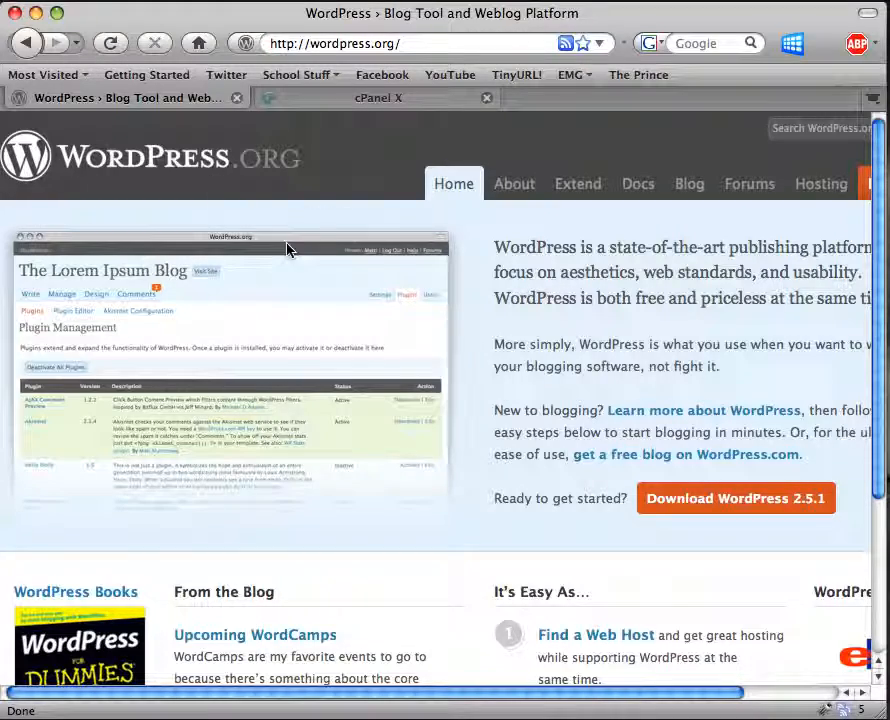
Go to the wordpress.org Download page for WordPress 2.5.1 and show the recent downloads.
scroll(330, 229, "right", 3)
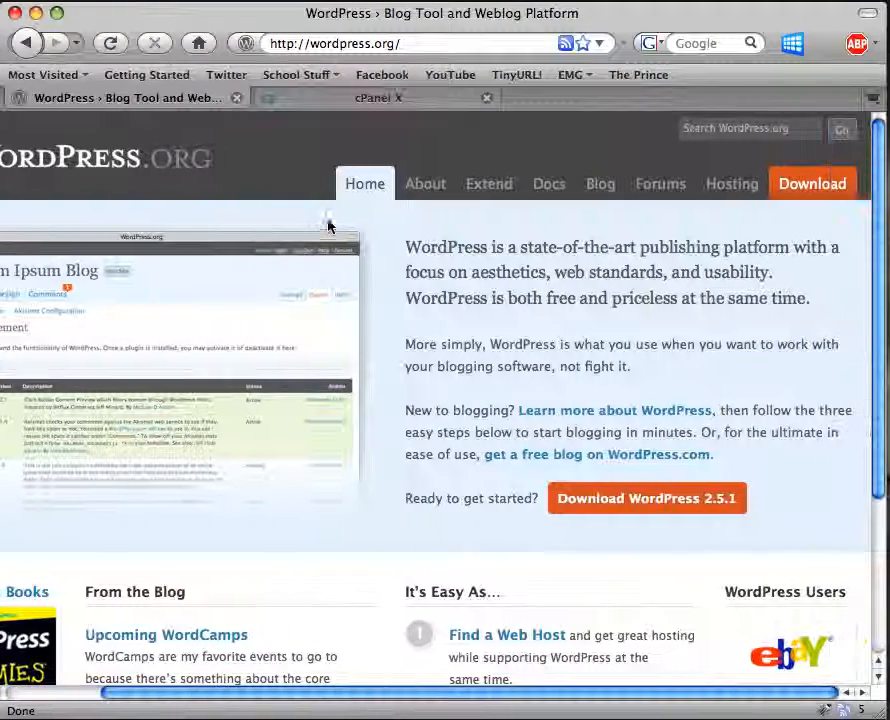
left_click(810, 186)
scroll(526, 460, "right", 2)
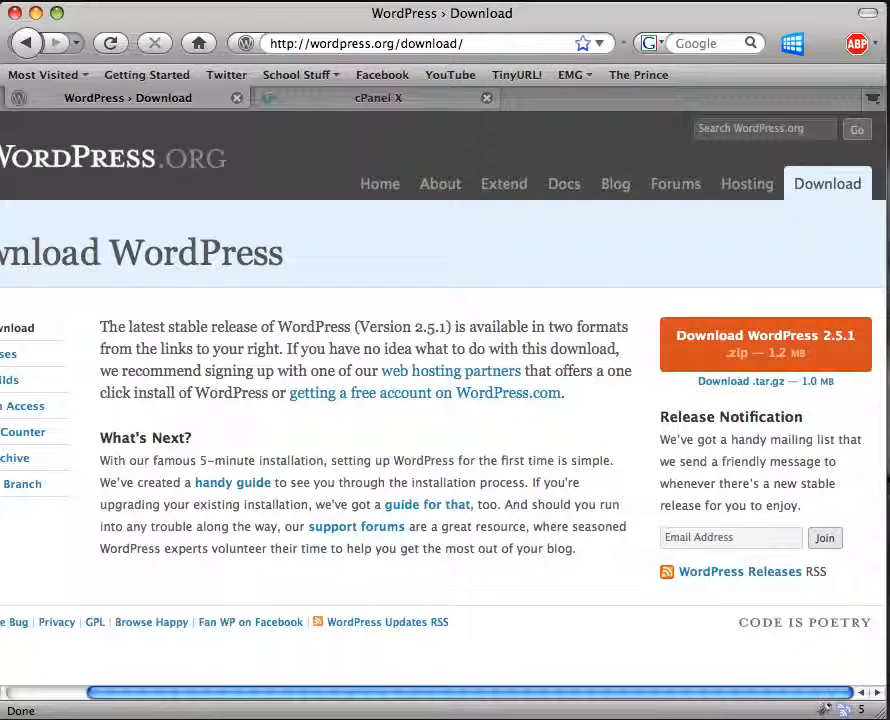
left_click(738, 716)
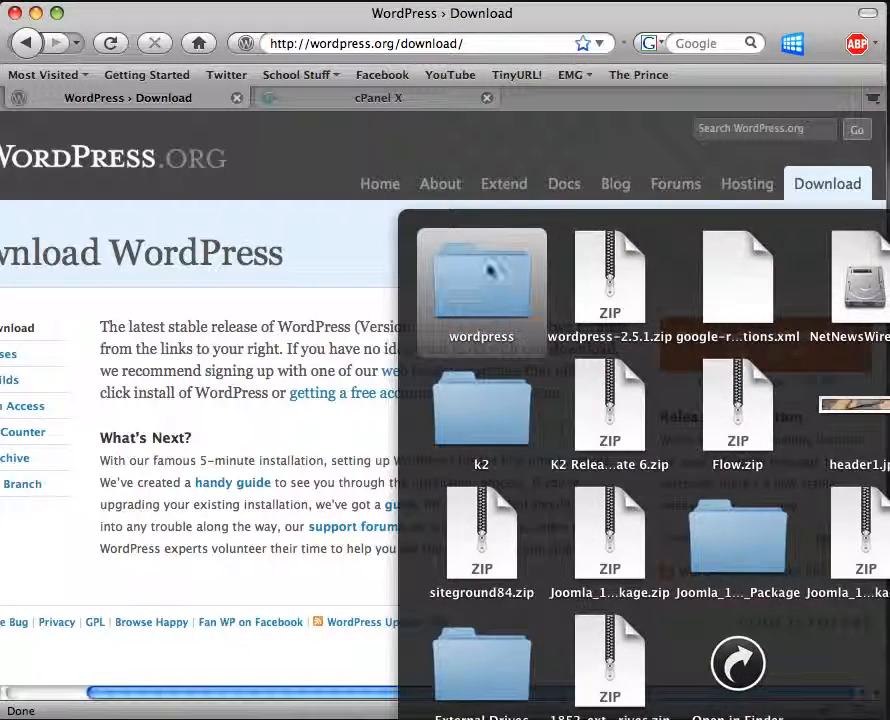
Browse the 26 items of the extracted wordpress folder, then return to the download page.
left_click(480, 298)
left_click_drag(527, 360, 334, 240)
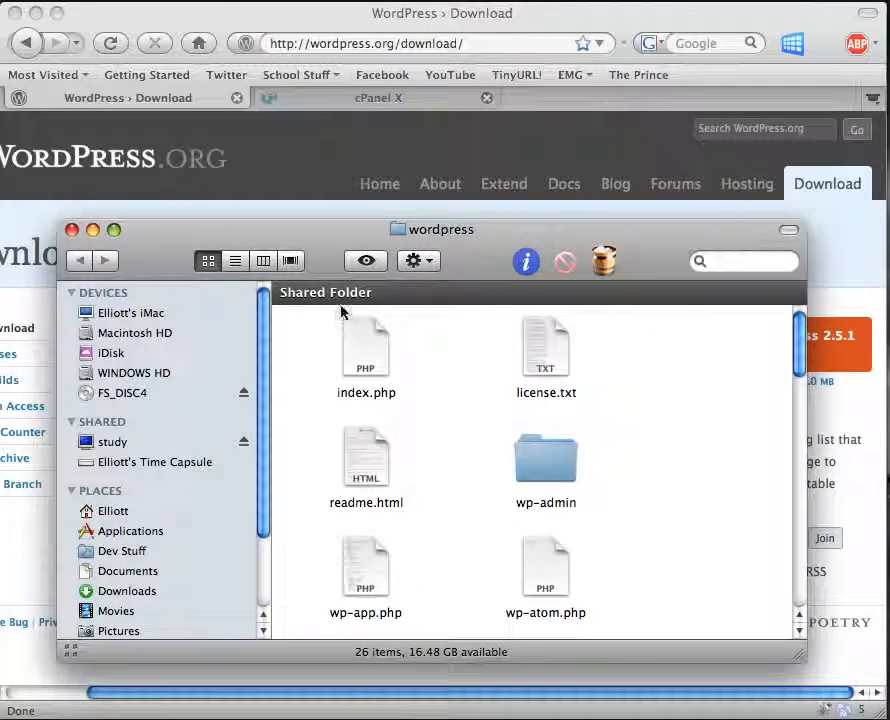
scroll(551, 475, "down", 2)
scroll(553, 477, "down", 10)
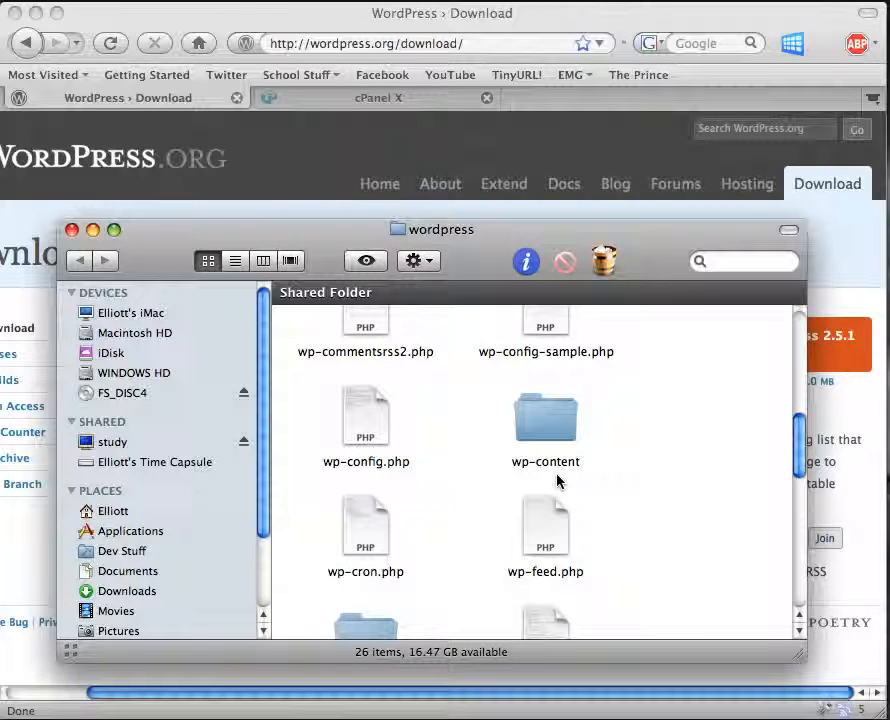
scroll(552, 482, "down", 5)
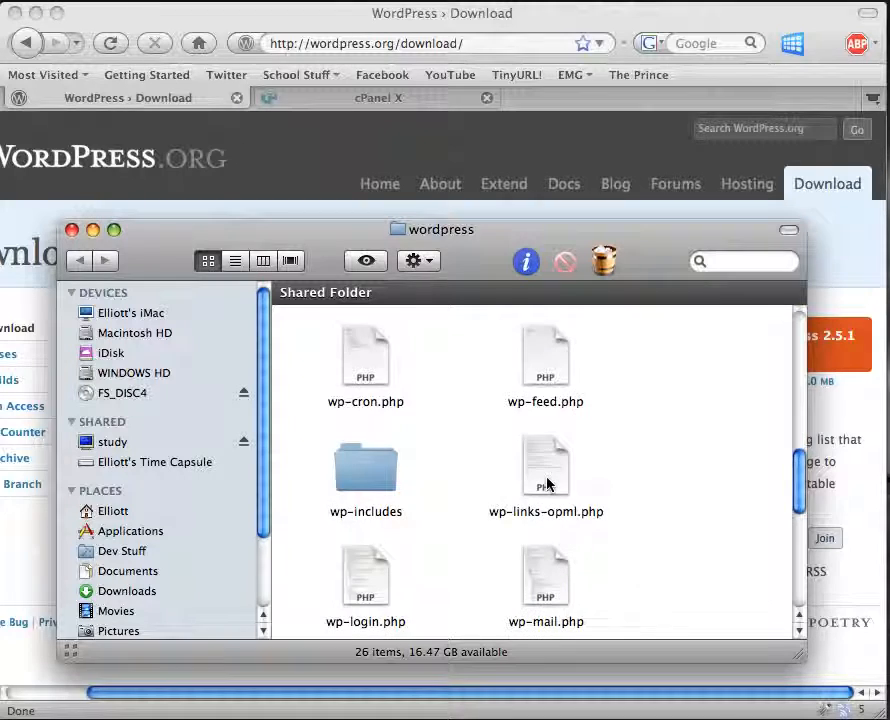
scroll(547, 484, "up", 15)
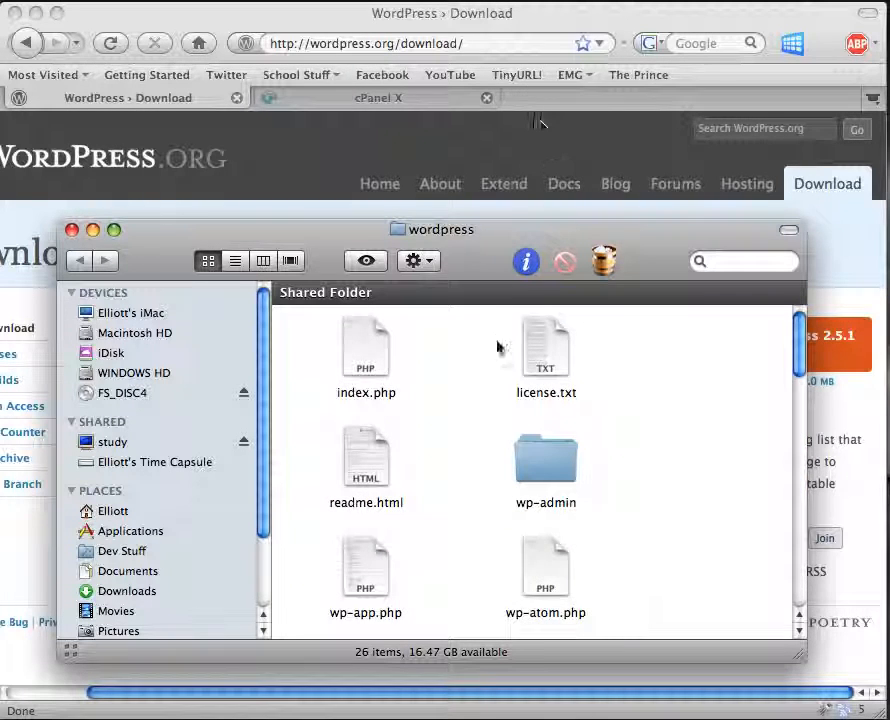
scroll(498, 411, "down", 3)
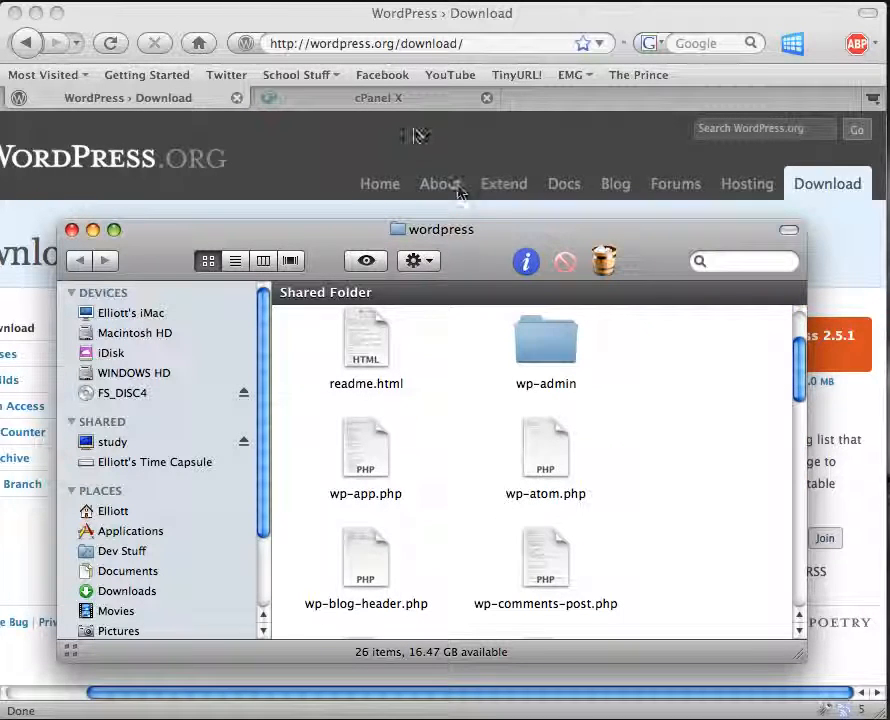
left_click(403, 104)
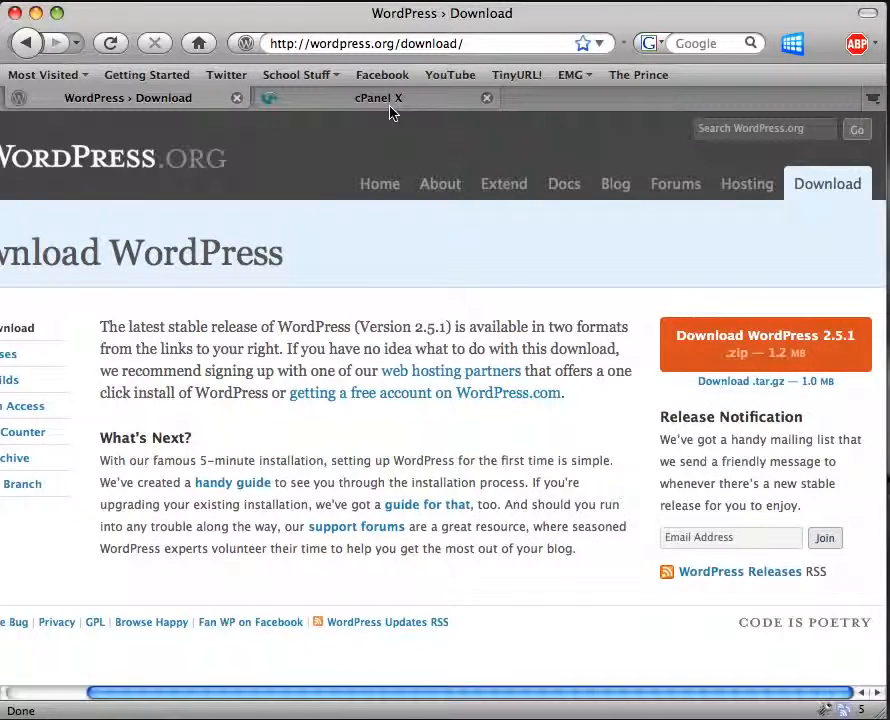
Switch to the cPanel X home page and review the 2000000 MB disk quota and Databases section.
left_click(387, 104)
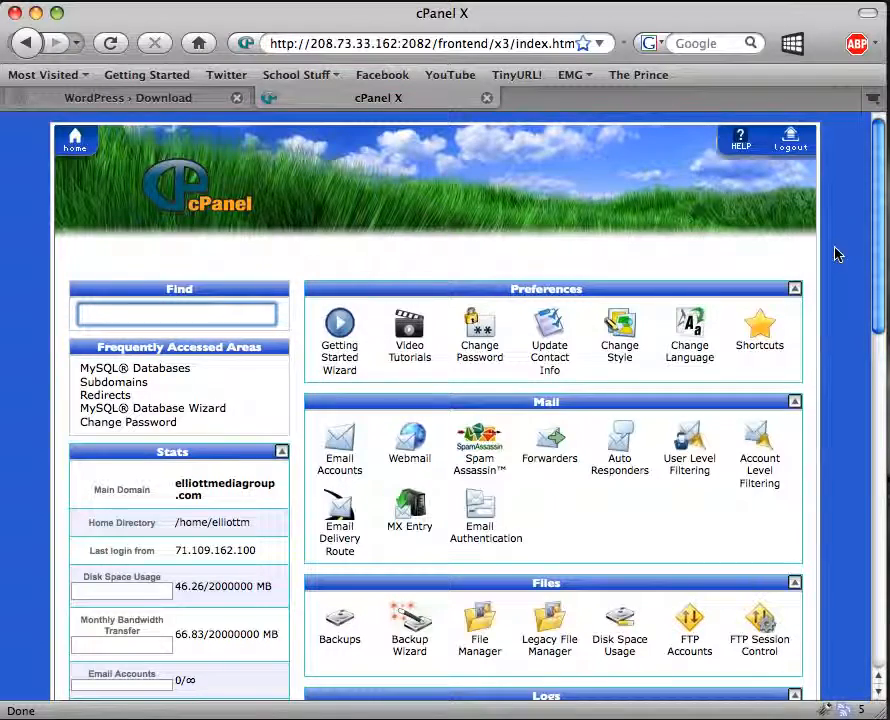
scroll(837, 254, "down", 2)
scroll(837, 256, "up", 2)
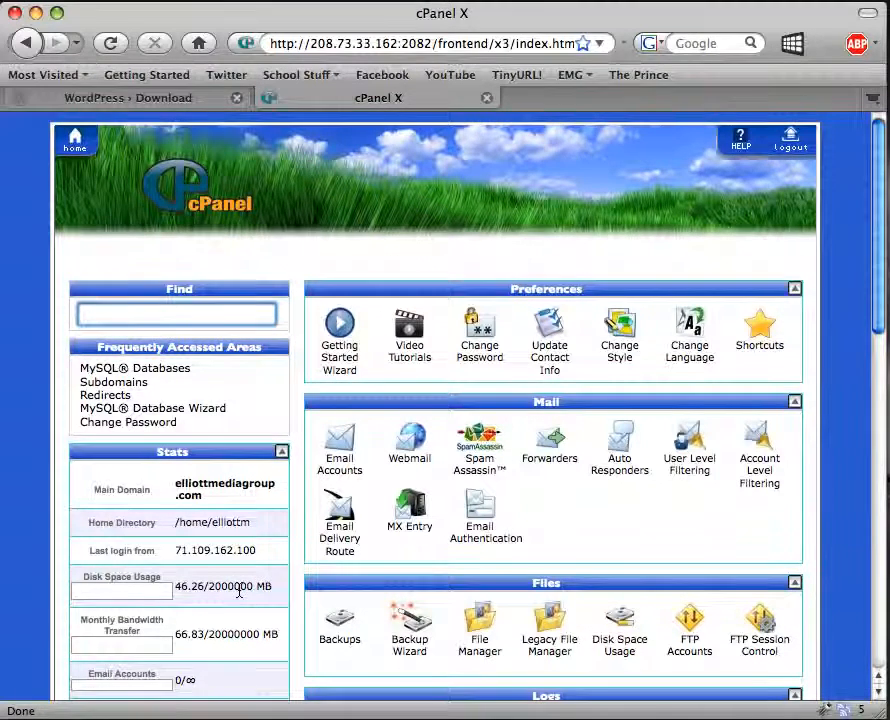
scroll(239, 592, "down", 2)
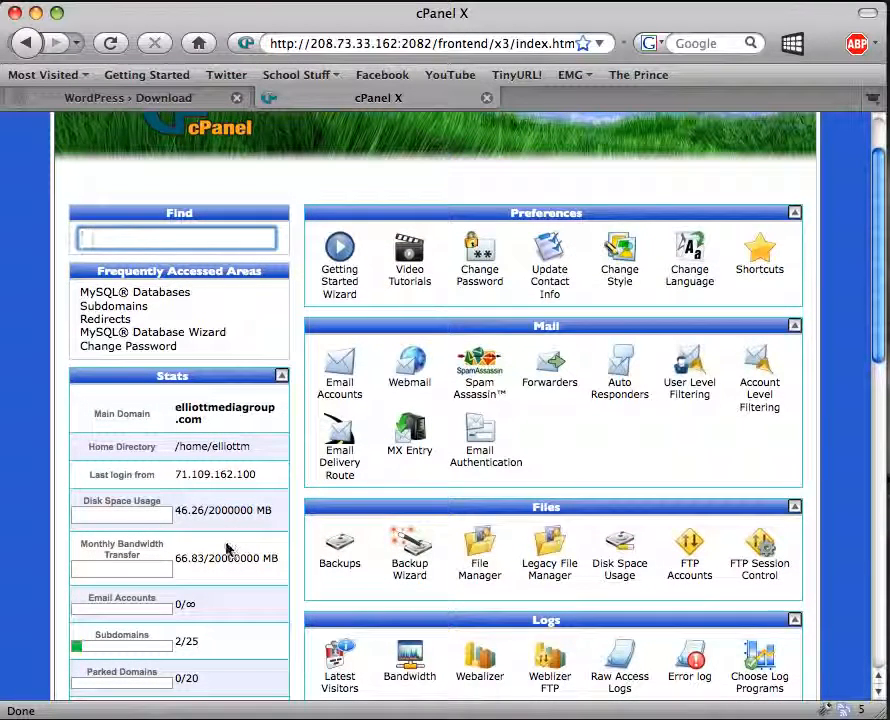
left_click(222, 512)
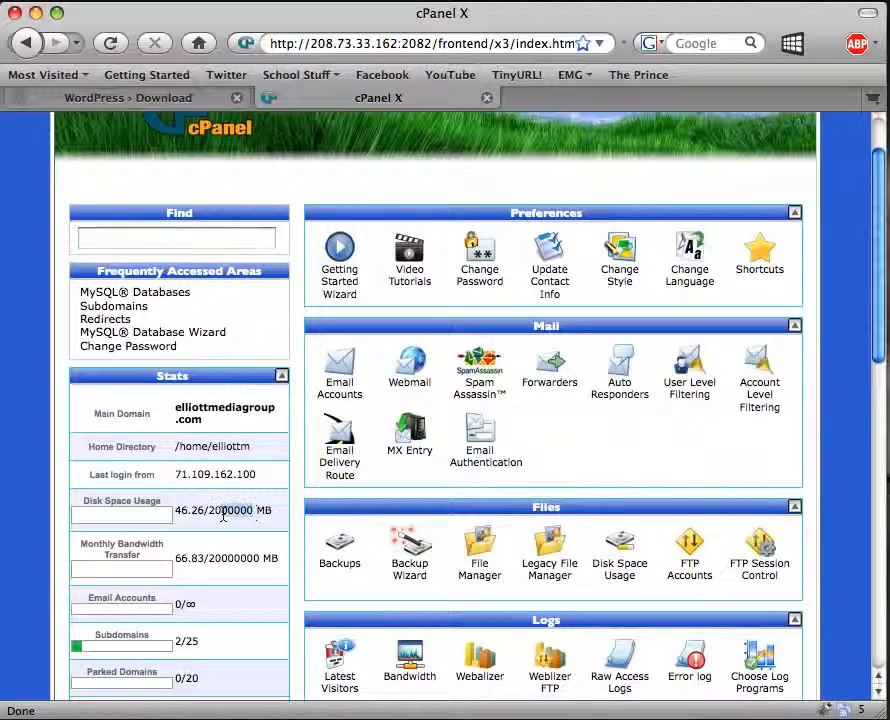
double_click(208, 511)
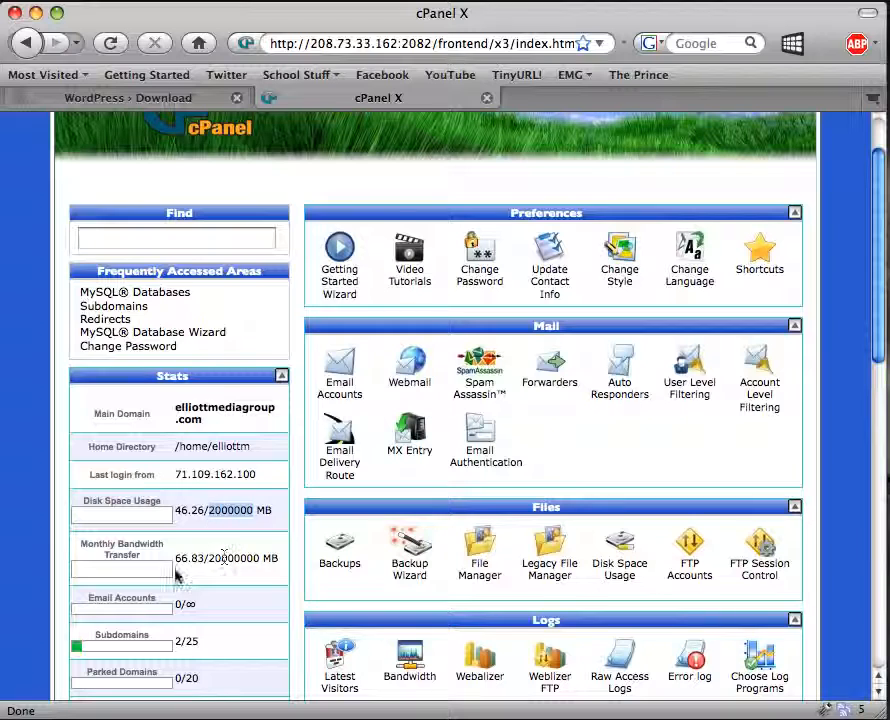
left_click(220, 567)
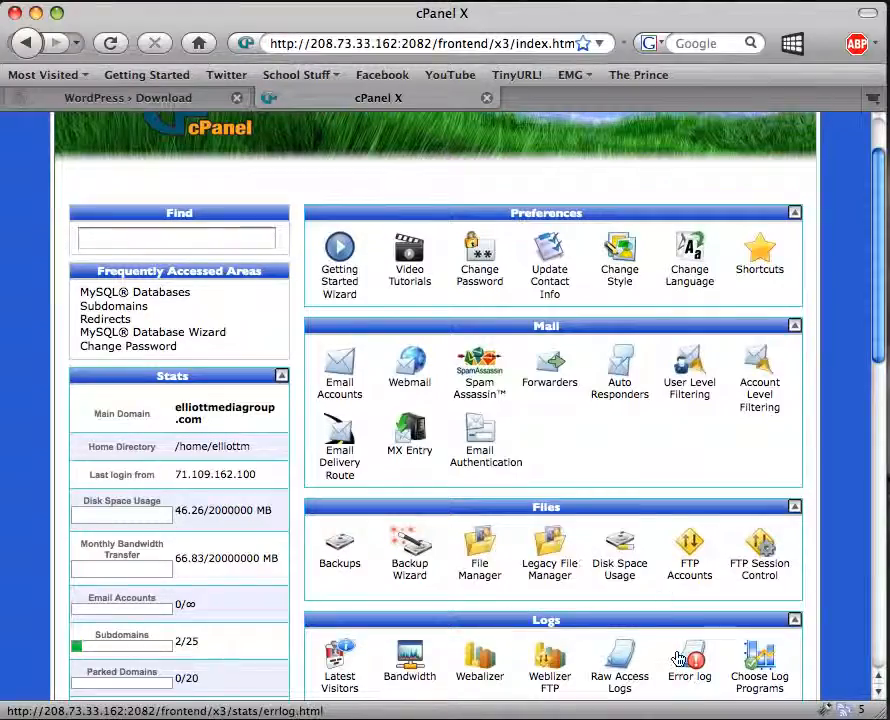
scroll(606, 406, "down", 10)
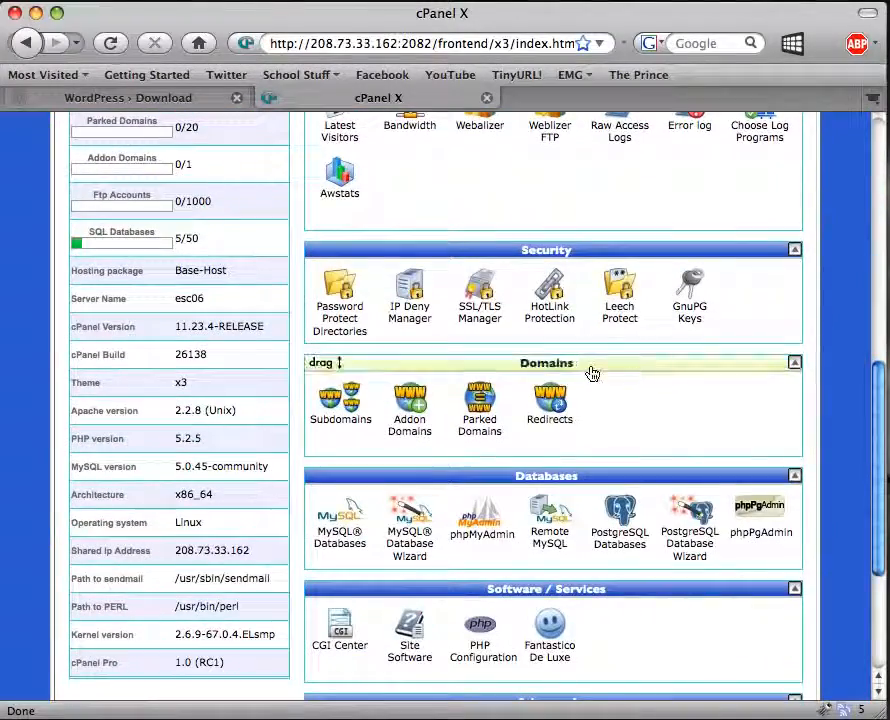
scroll(620, 434, "down", 2)
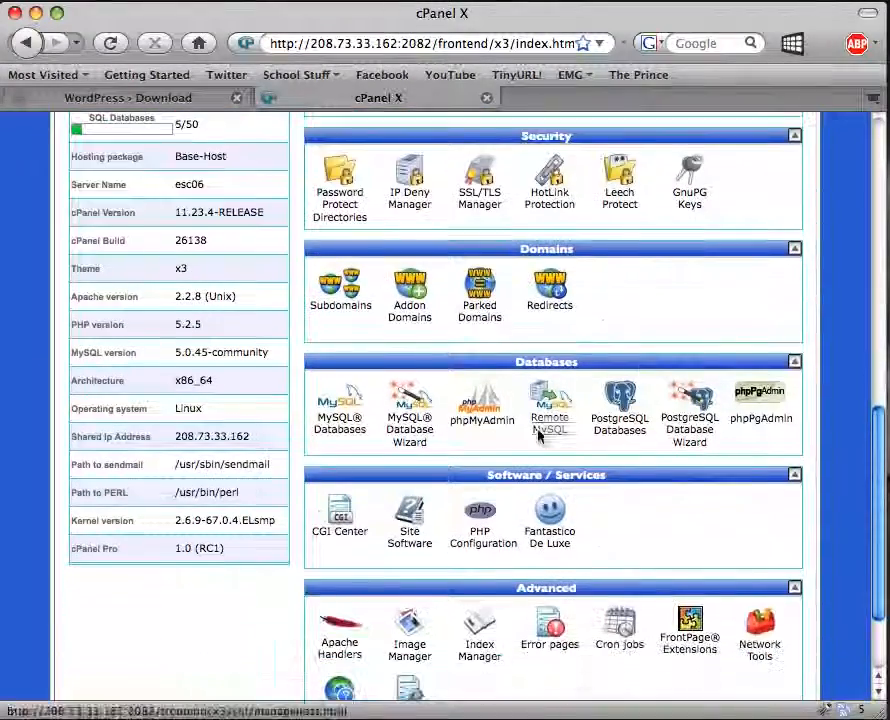
Create a new database named demo with the MySQL Database Wizard.
left_click(413, 427)
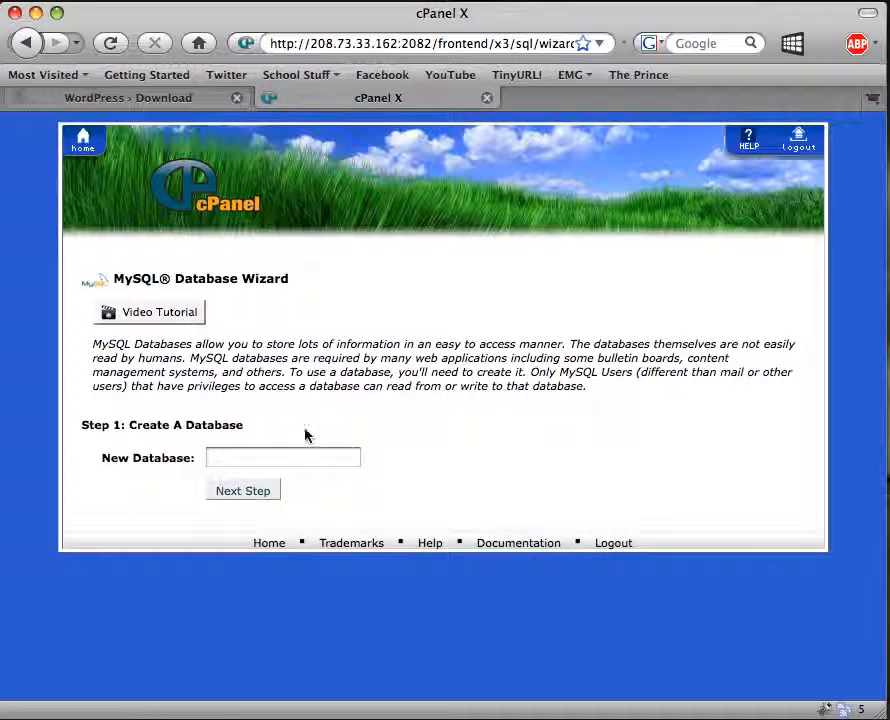
left_click(258, 456)
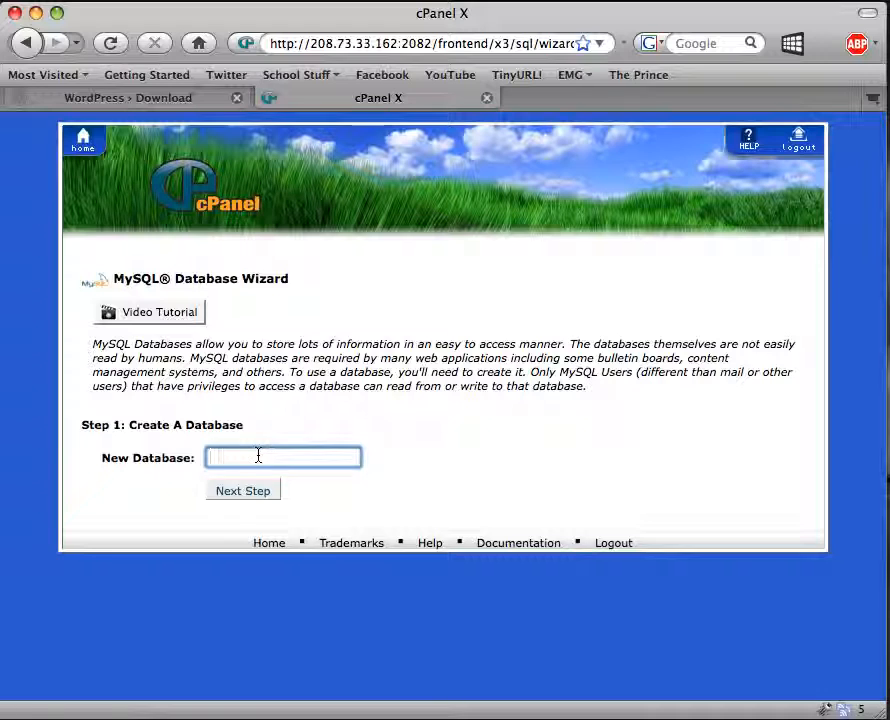
type("demo")
key("Return")
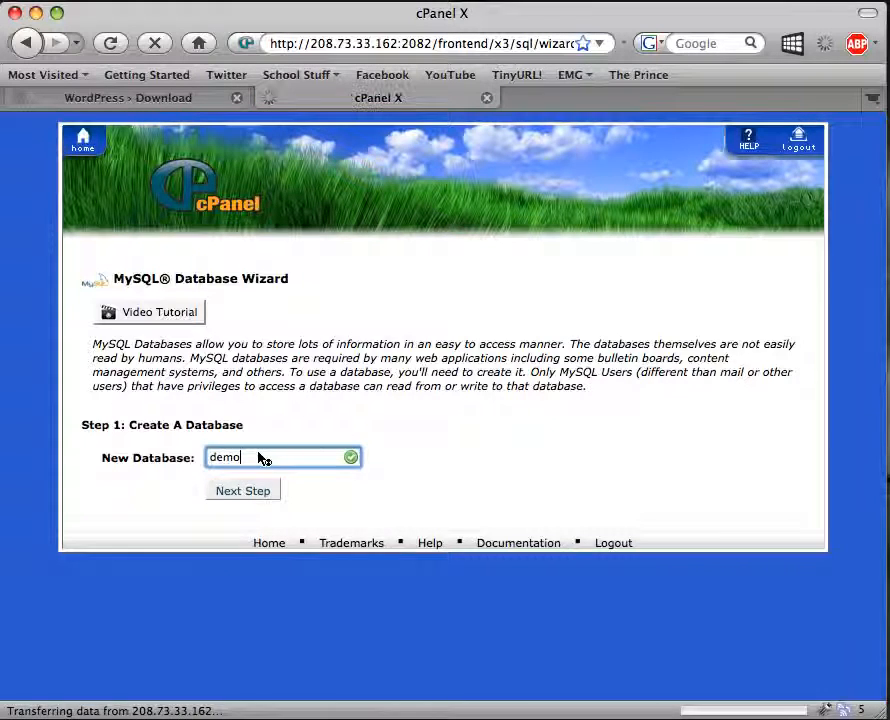
Create database user demo123 with a strong password.
left_click(267, 400)
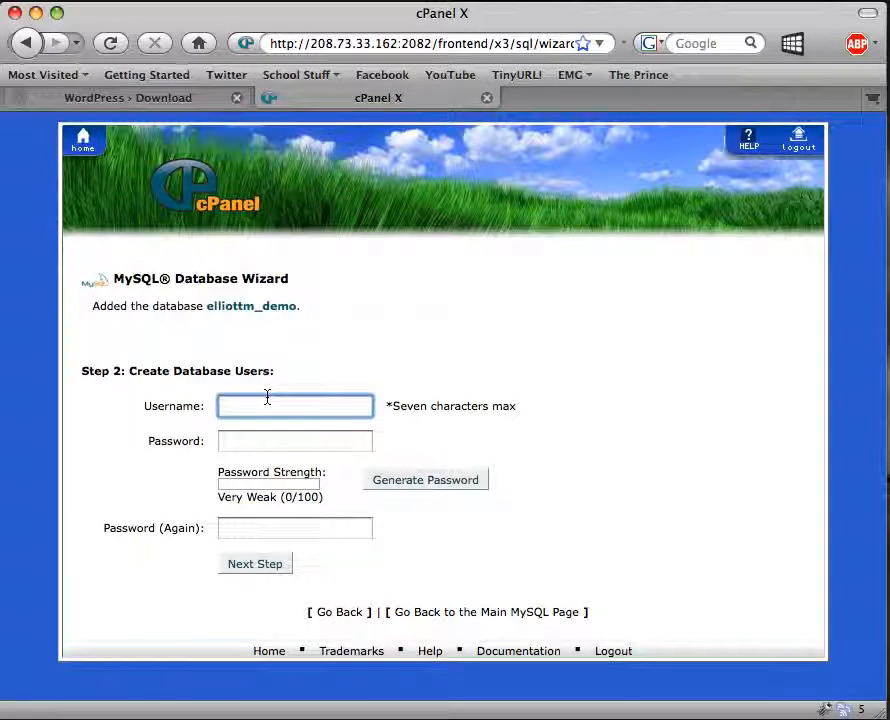
type("demo123")
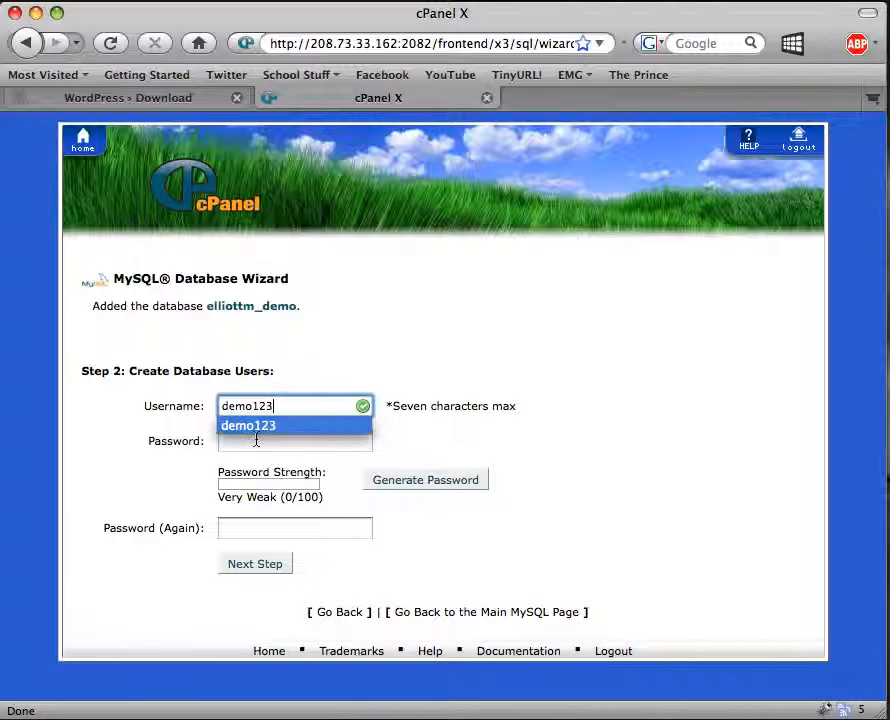
key("Escape")
left_click(256, 442)
type("d")
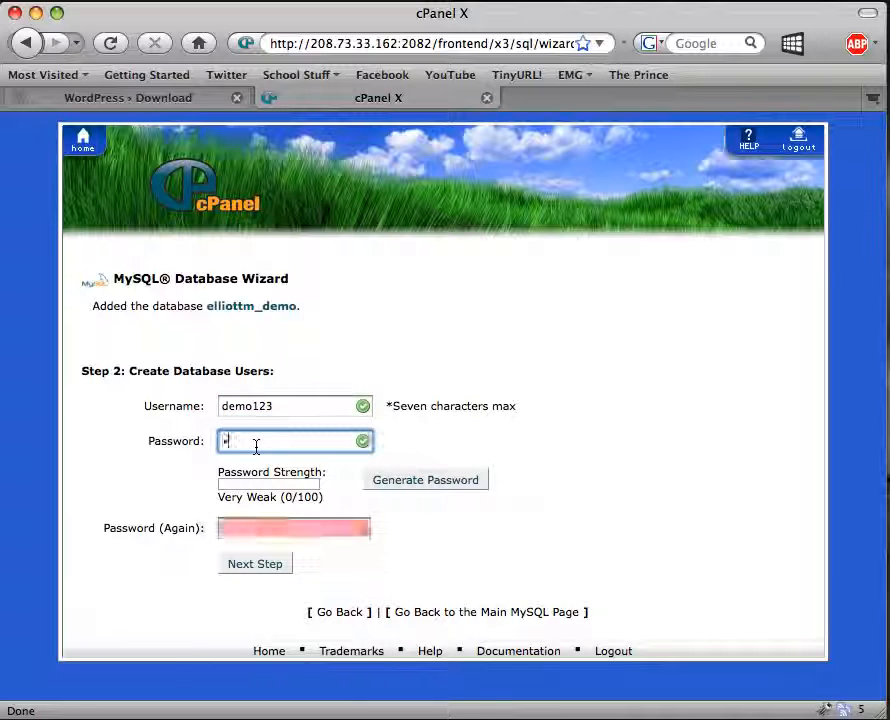
type("emo123")
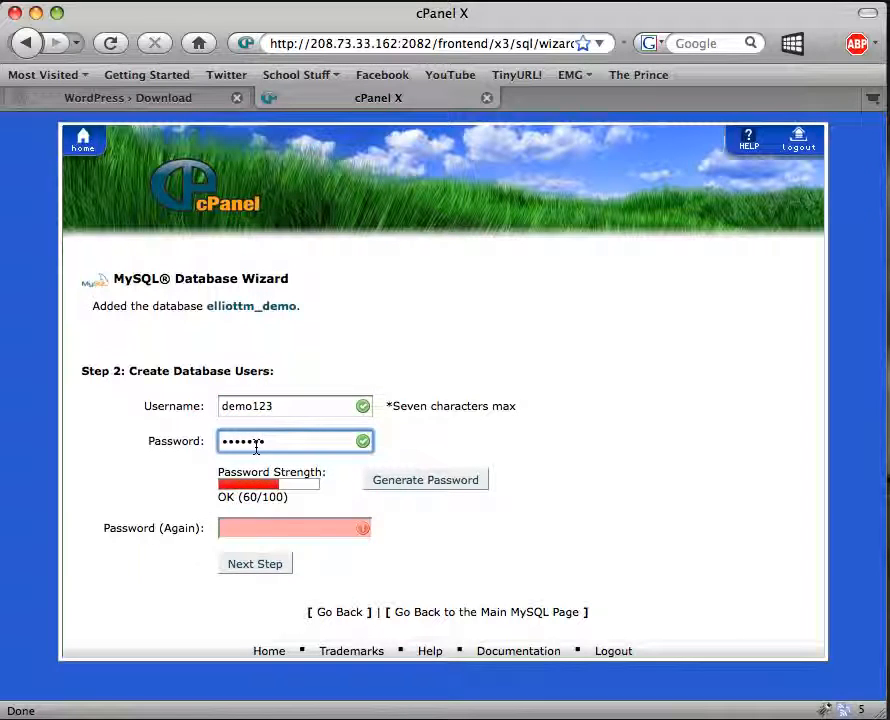
type("456")
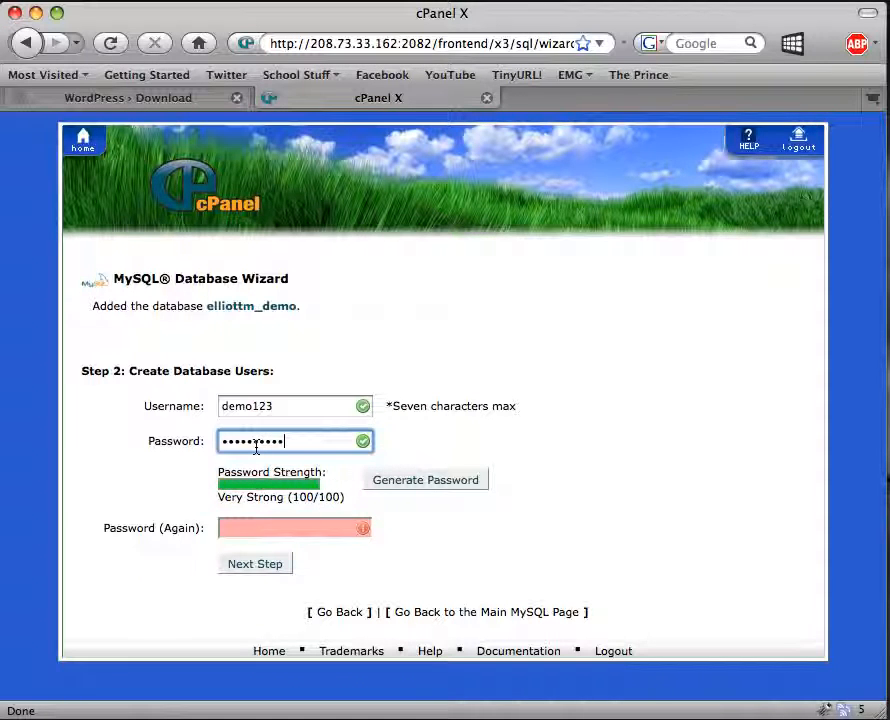
left_click(252, 528)
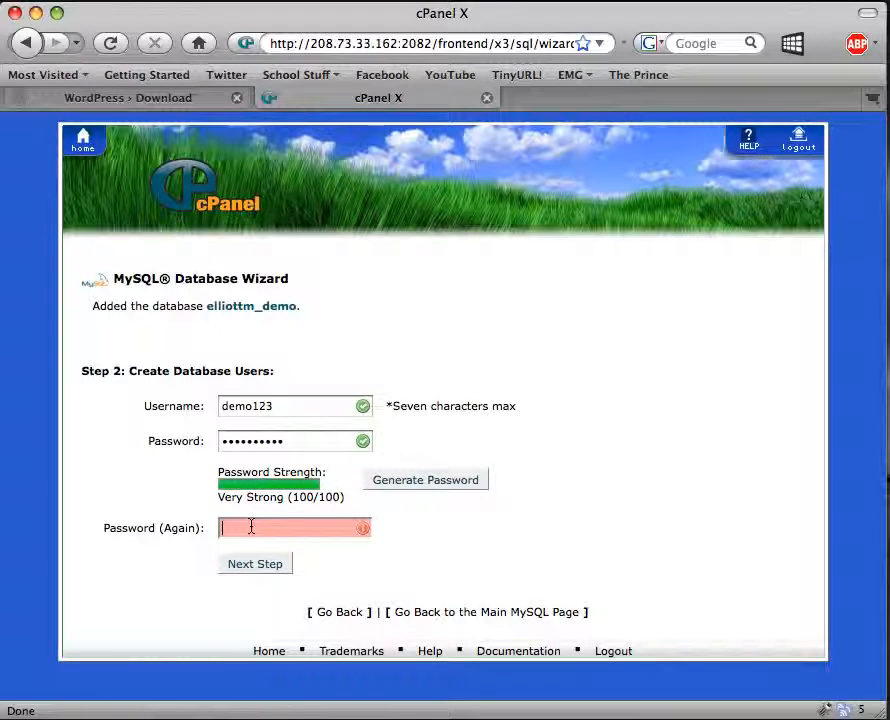
type("demo123!@#")
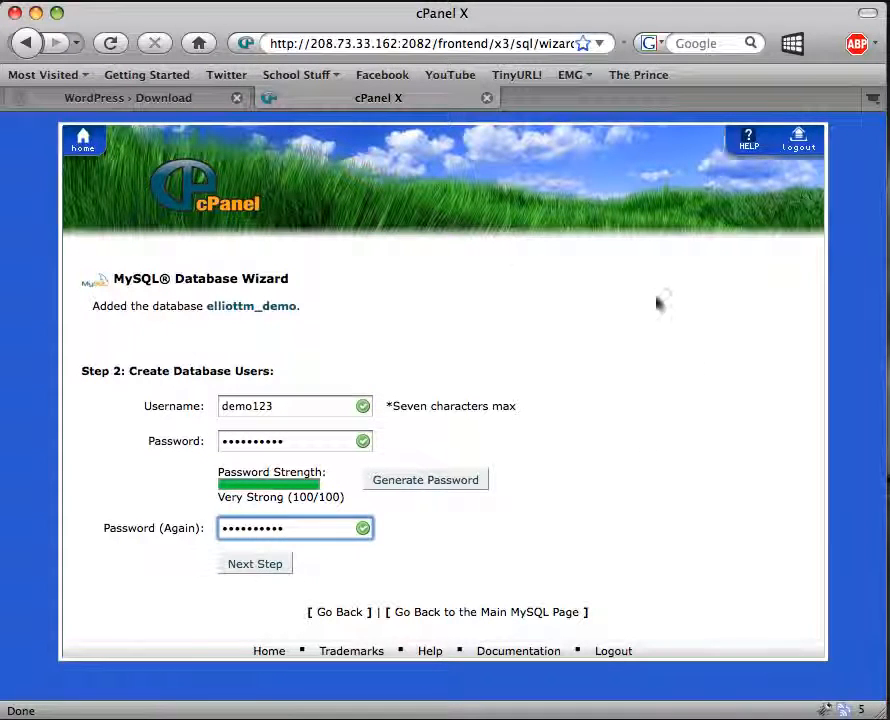
left_click(255, 567)
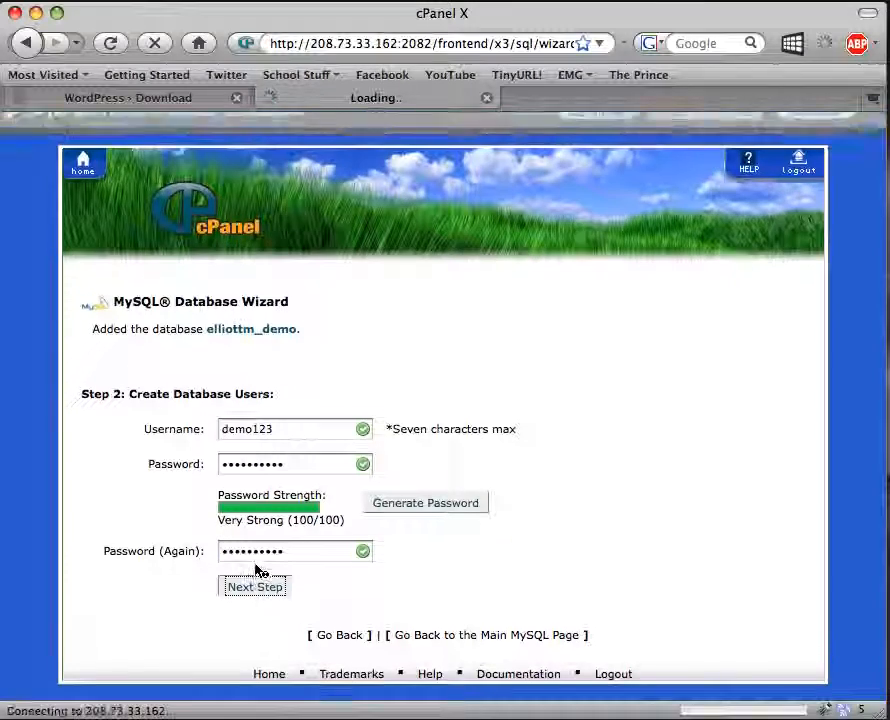
Grant demo123 ALL PRIVILEGES on elliottm_demo and finish the wizard.
left_click(805, 127)
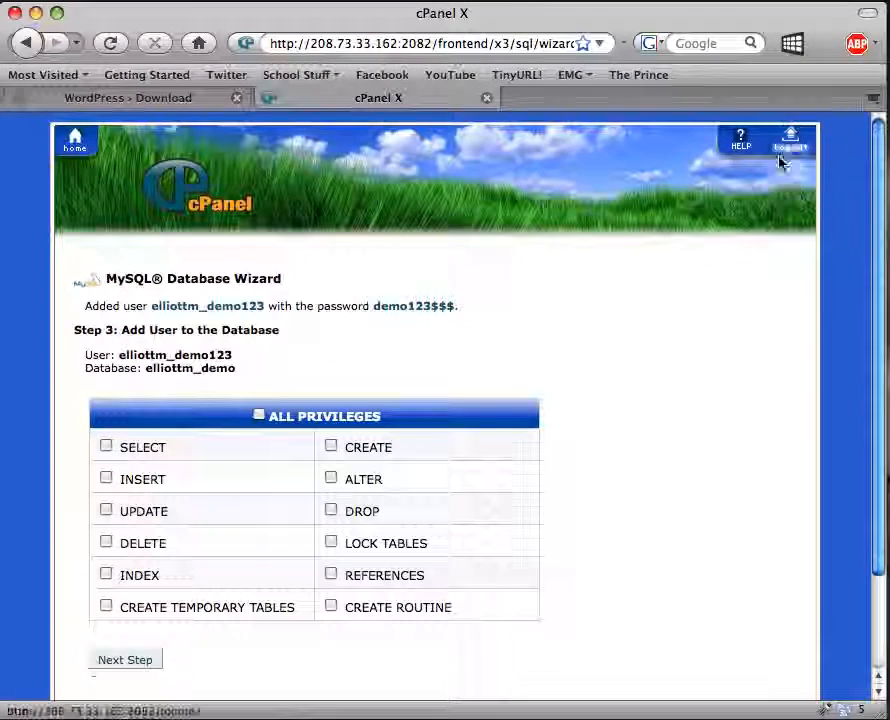
left_click(259, 415)
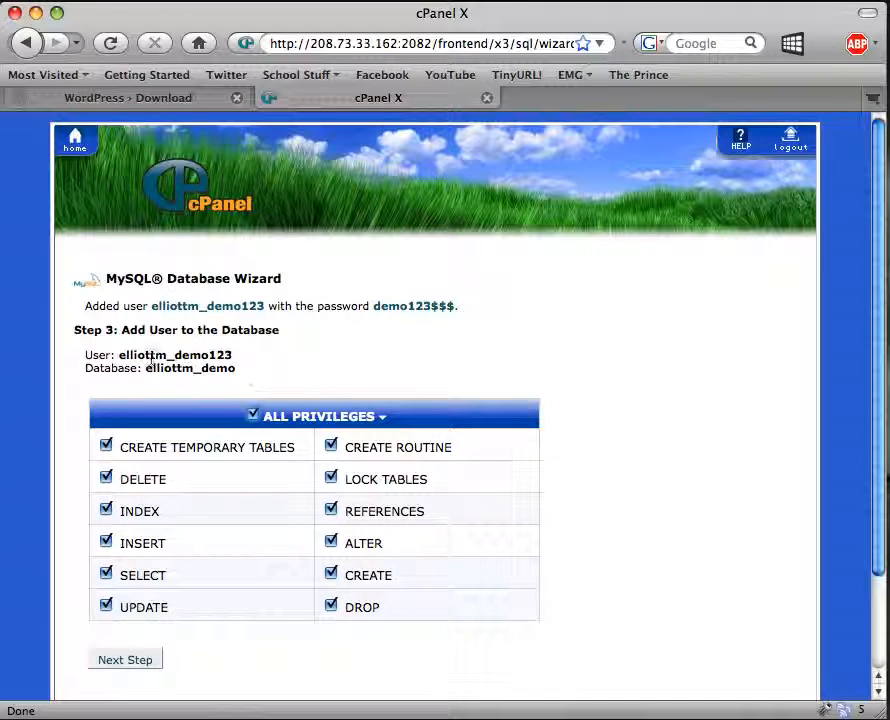
left_click(128, 663)
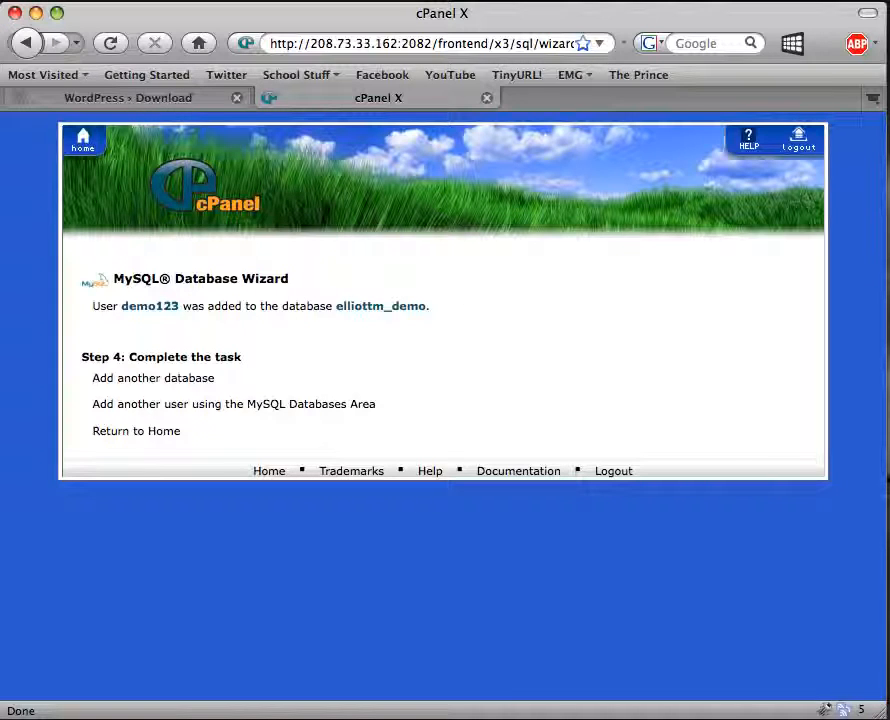
Open the local wordpress folder from the Downloads stack.
left_click(885, 716)
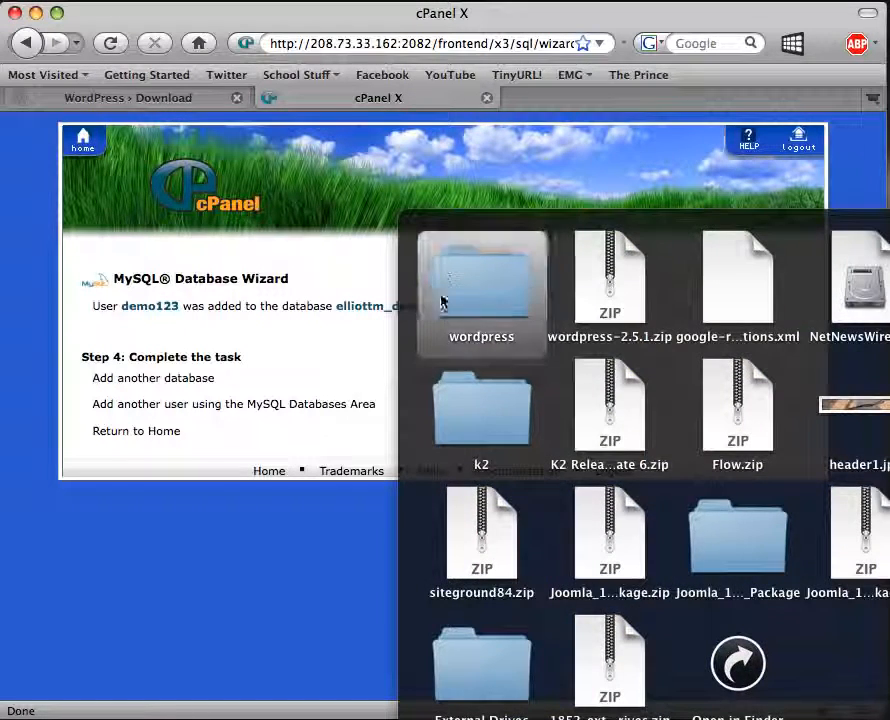
left_click(466, 316)
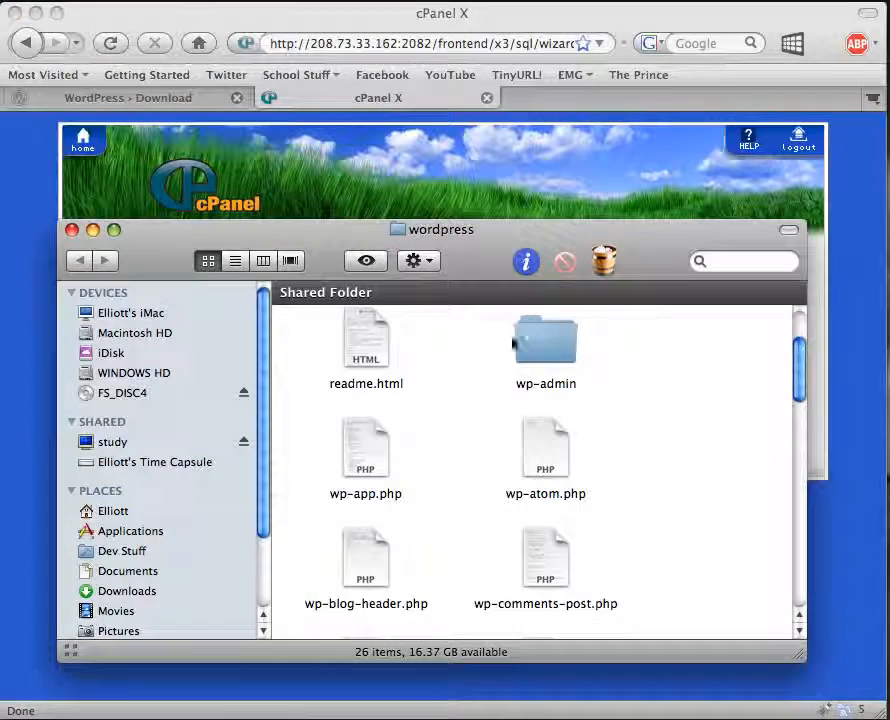
left_click_drag(466, 233, 474, 161)
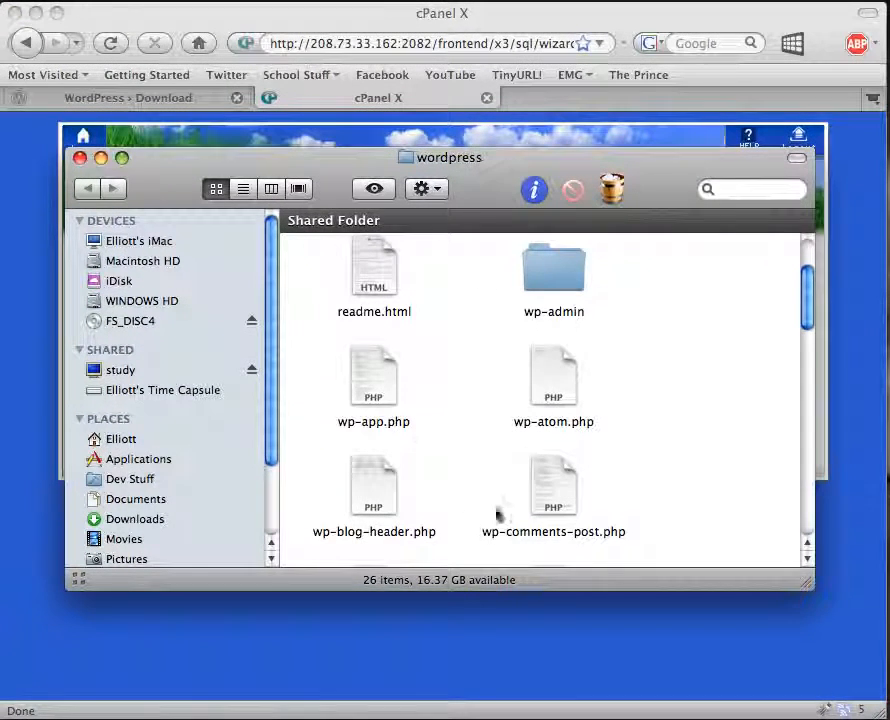
Delete wp-config.php from the wordpress folder.
scroll(511, 442, "down", 5)
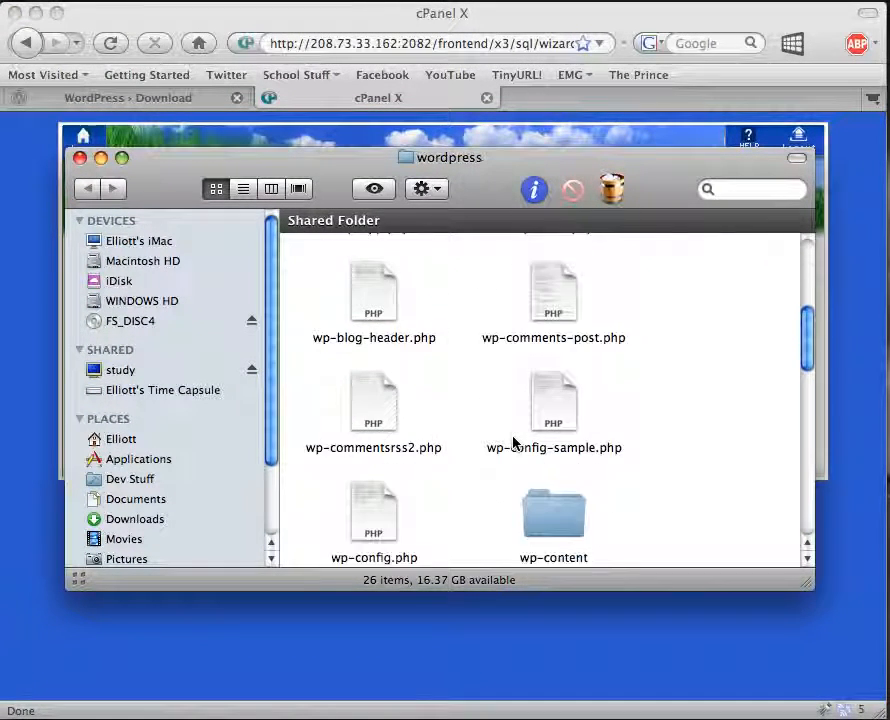
scroll(513, 443, "down", 1)
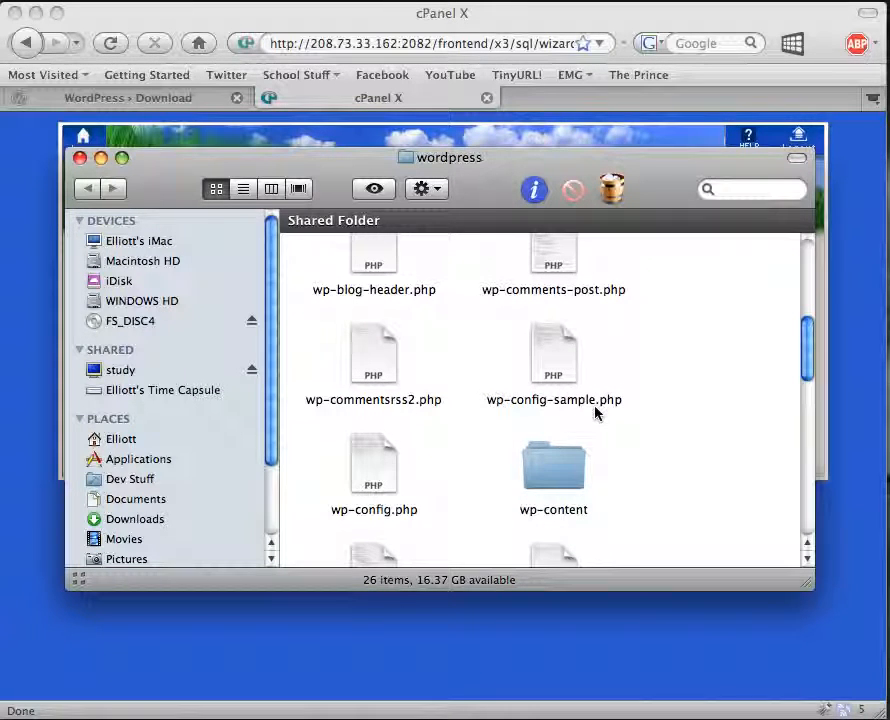
left_click(384, 490)
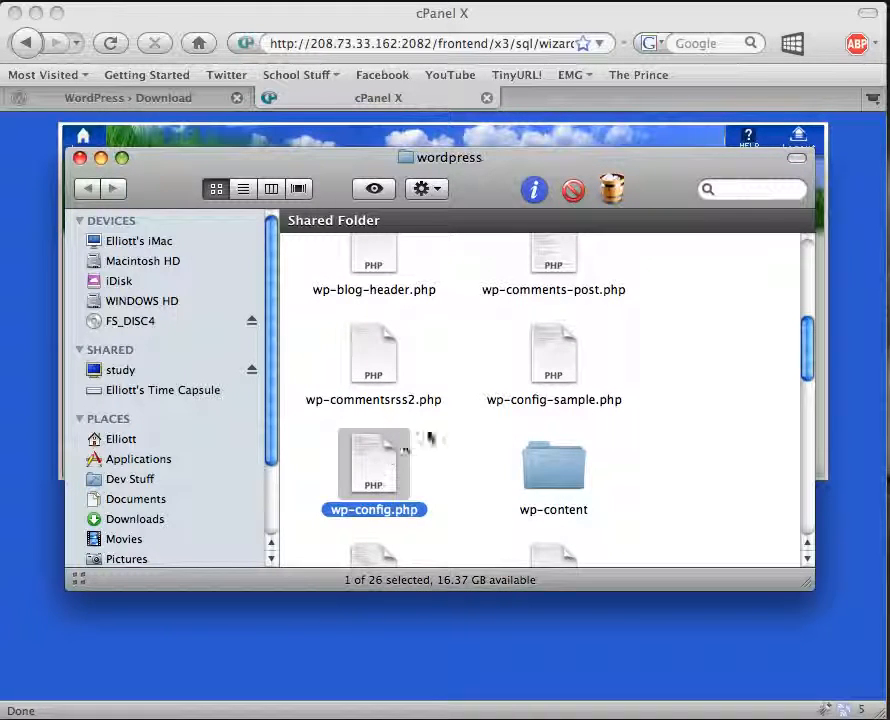
left_click(574, 191)
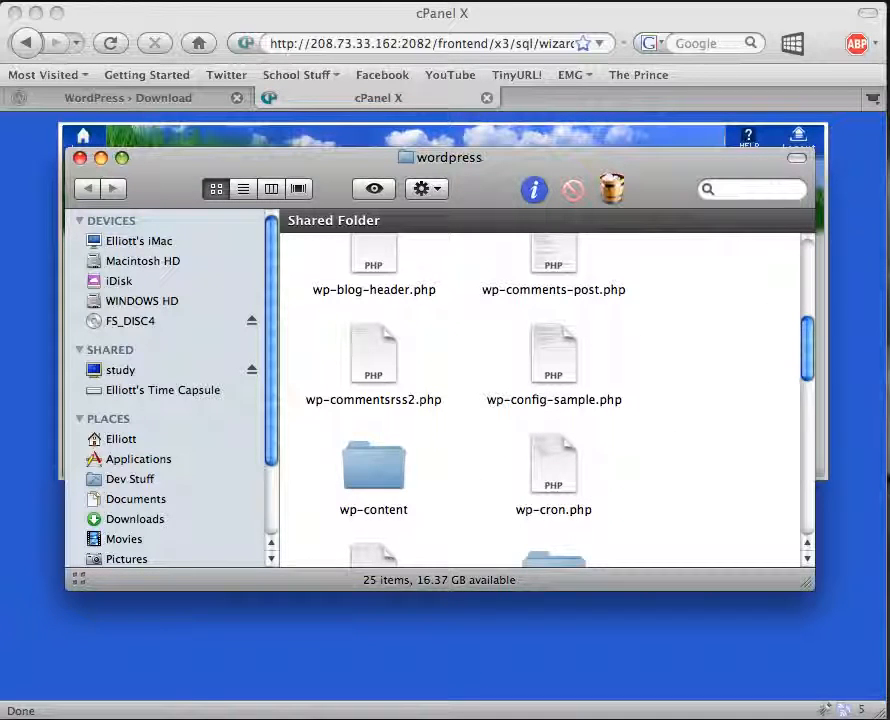
Open wp-config-sample.php with Taco HTML Edit.
left_click_drag(689, 165, 709, 123)
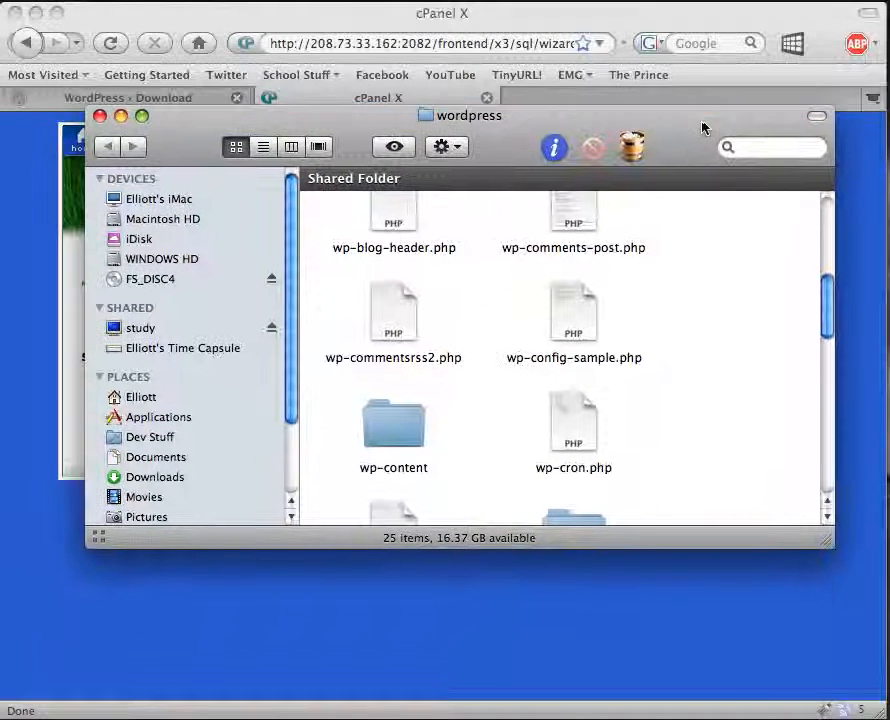
left_click(592, 322)
right_click(590, 321)
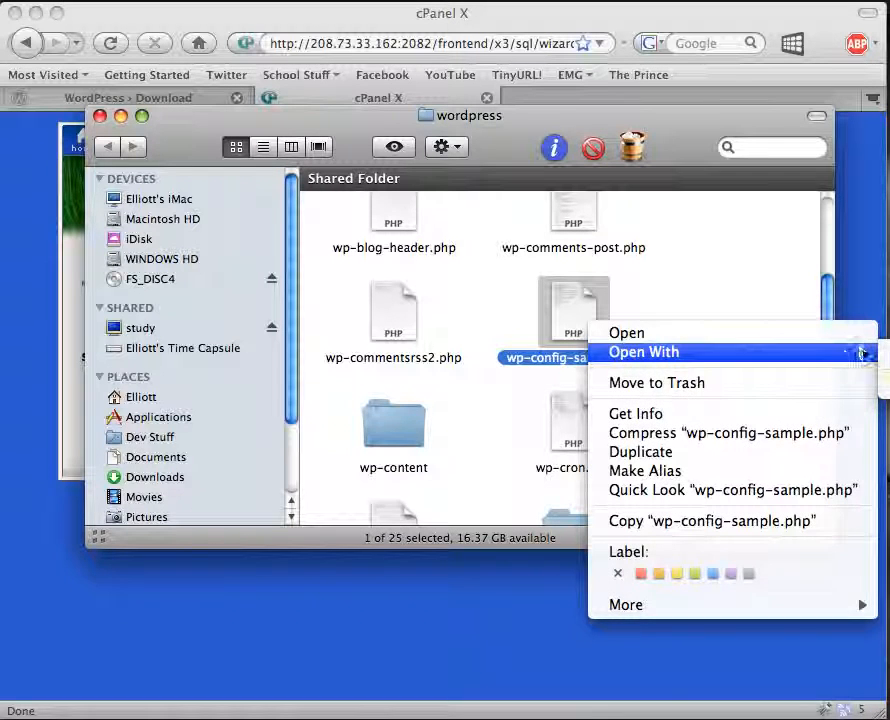
left_click(560, 322)
left_click_drag(526, 161, 355, 147)
right_click(403, 306)
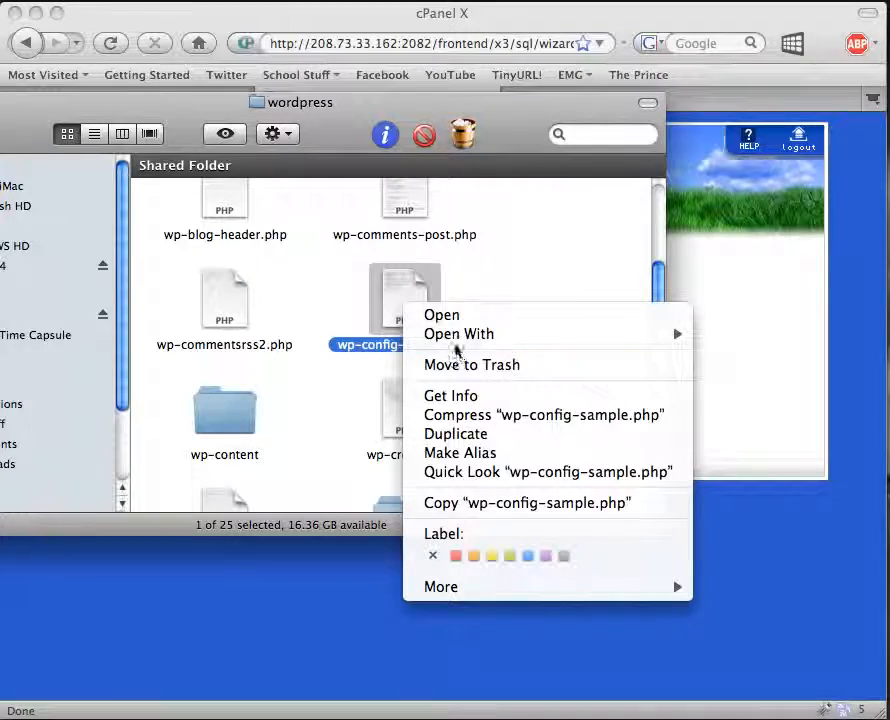
mouse_move(459, 344)
left_click(779, 335)
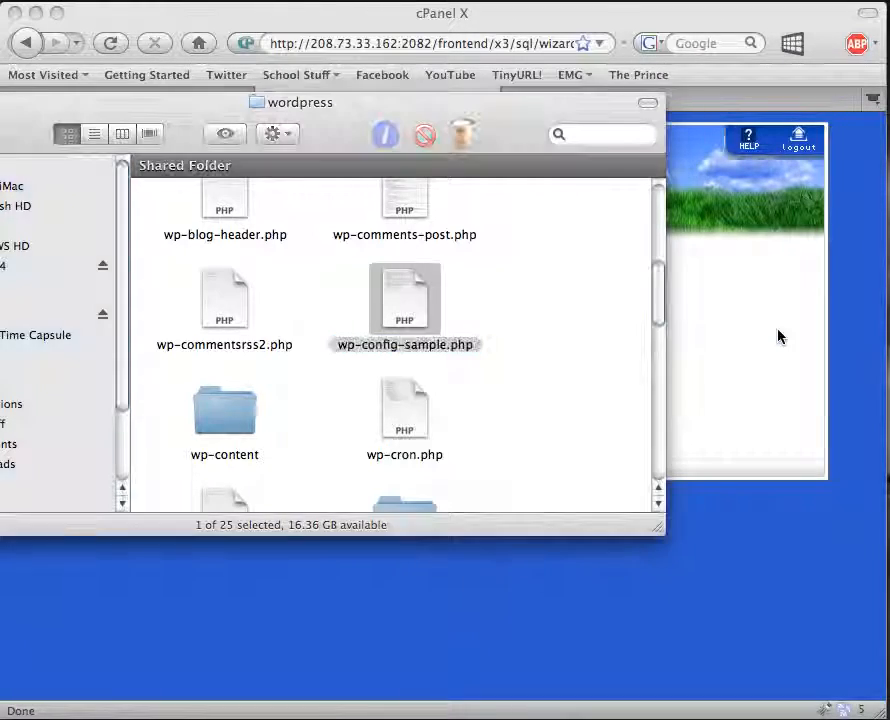
left_click_drag(113, 0, 292, 70)
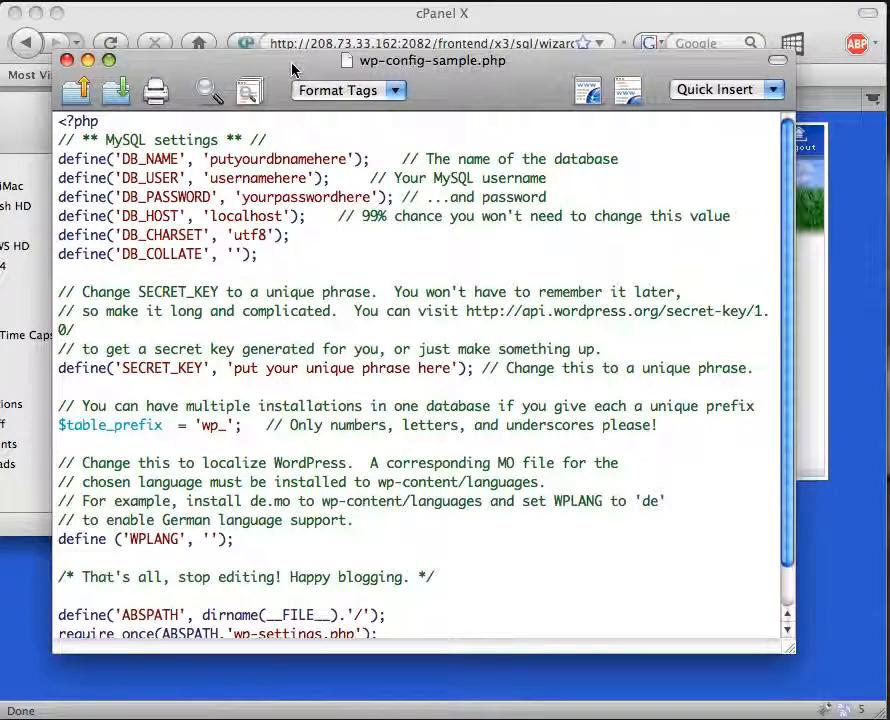
Review the DB_NAME, DB_USER and DB_PASSWORD lines, placing the editor below cPanel's Step 4 summary.
scroll(377, 441, "down", 2)
scroll(320, 445, "up", 2)
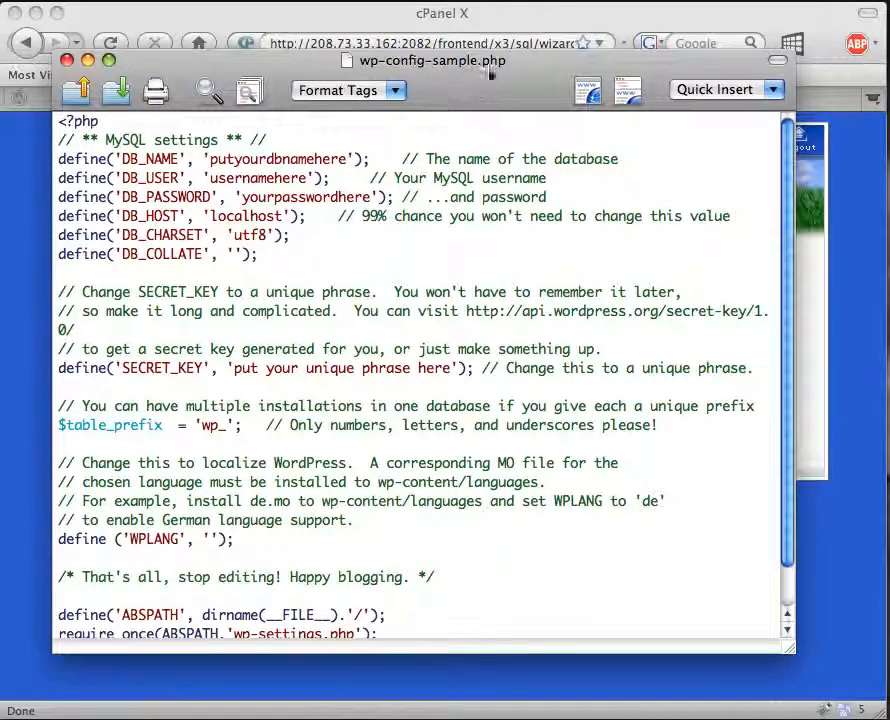
left_click_drag(462, 117, 471, 121)
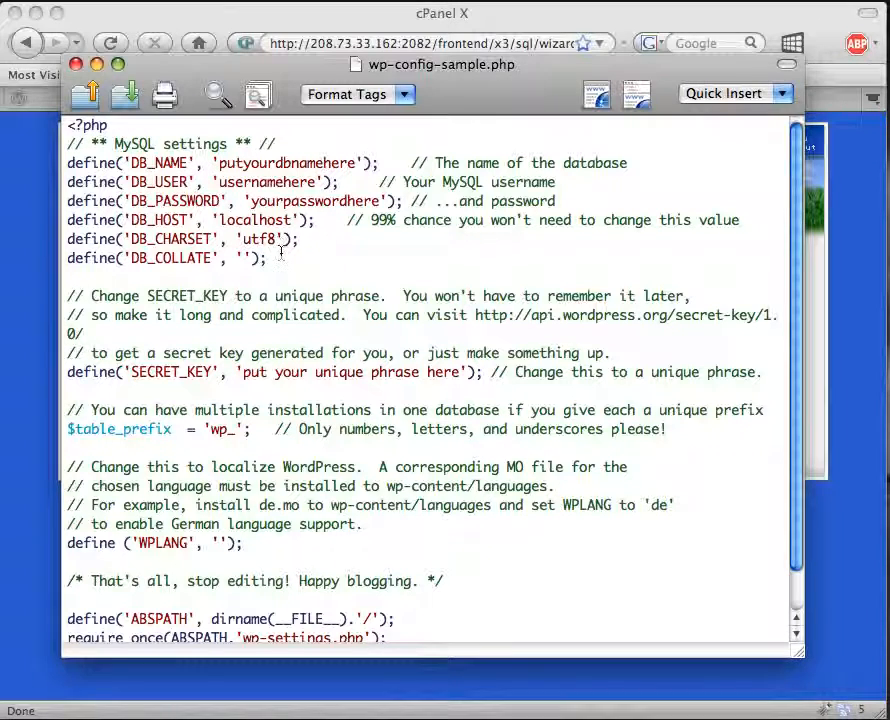
left_click_drag(400, 200, 60, 162)
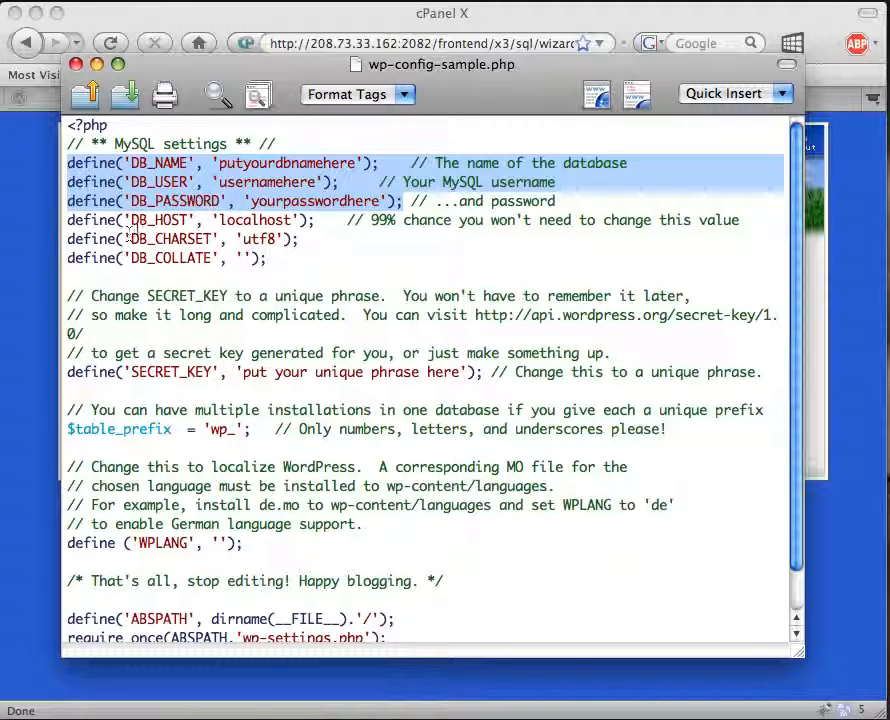
left_click(171, 222)
left_click_drag(203, 76, 230, 487)
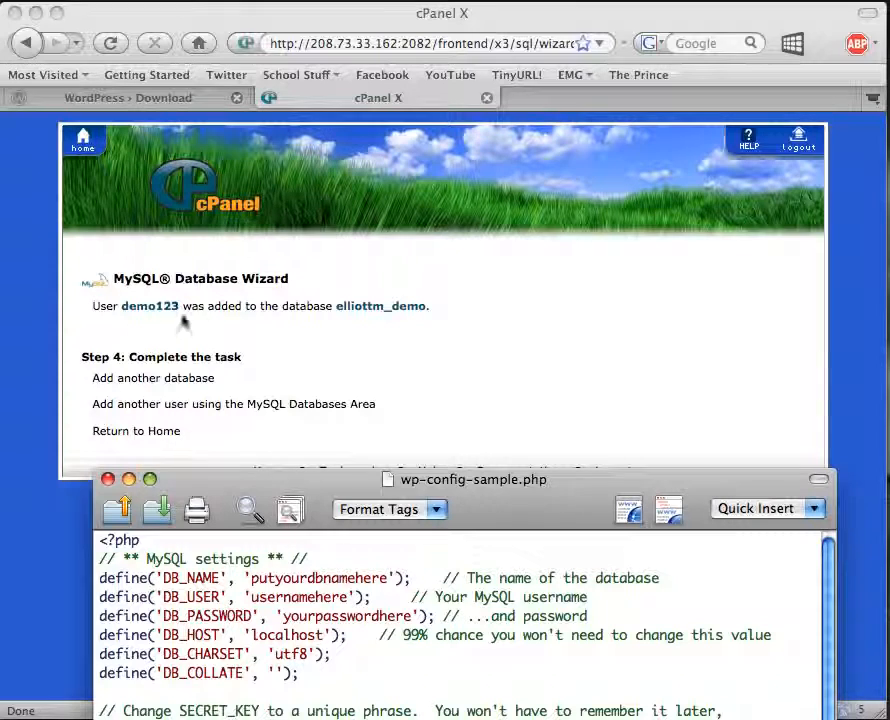
Set DB_NAME to elliottm_demo, DB_USER to elliottm_demo123, and DB_PASSWORD to the user's password.
double_click(284, 578)
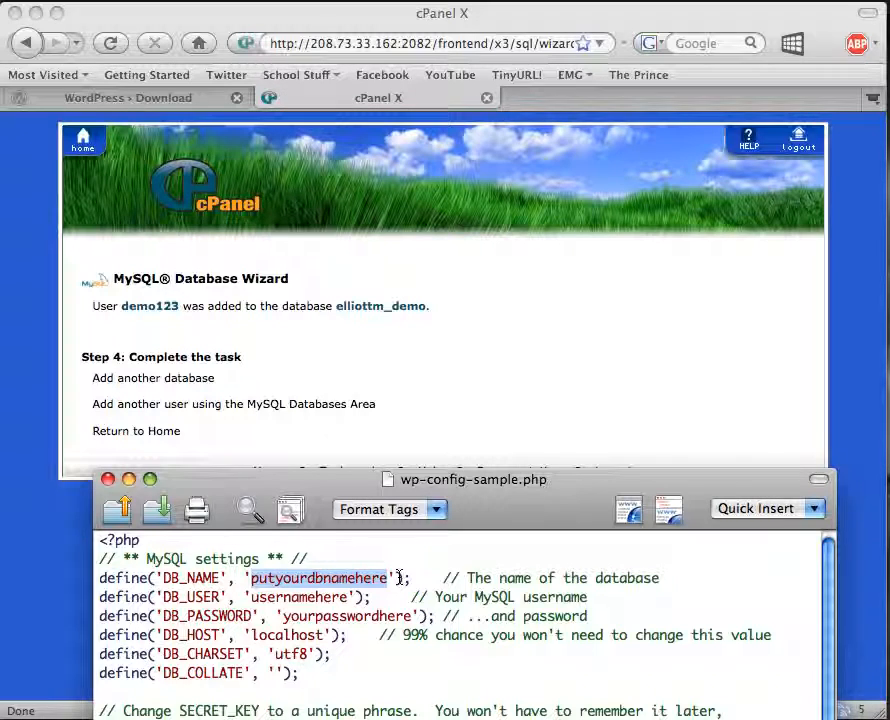
type("ellio")
key("BackSpace")
key("BackSpace")
key("BackSpace")
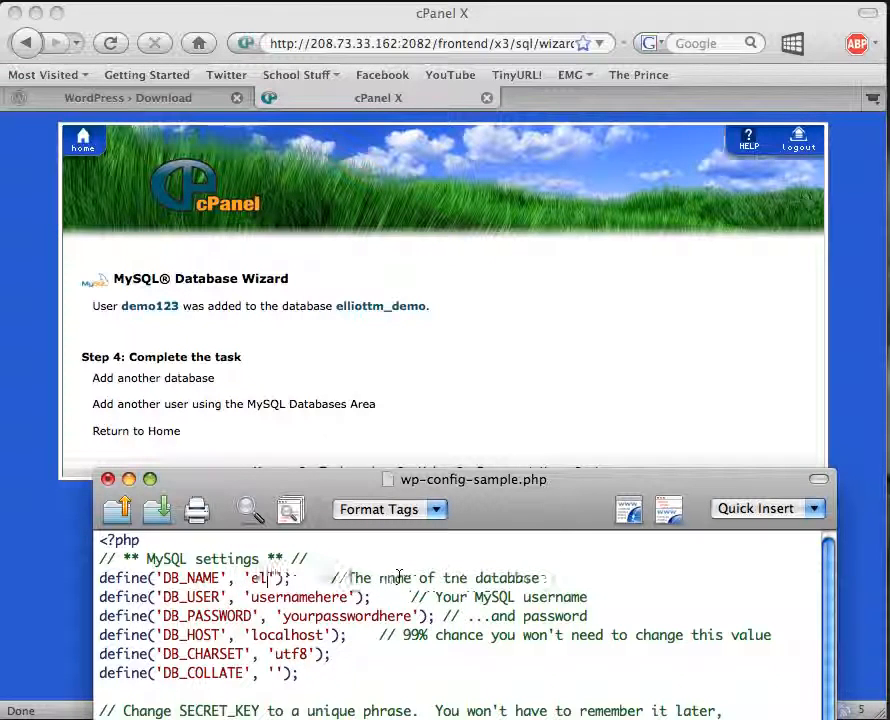
type("liottm")
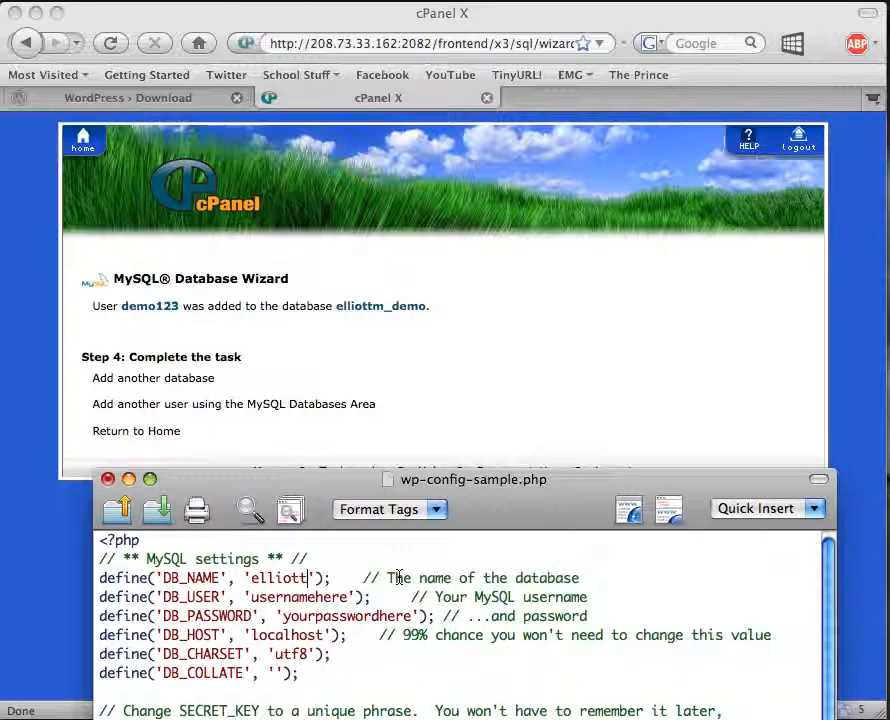
type("_demo")
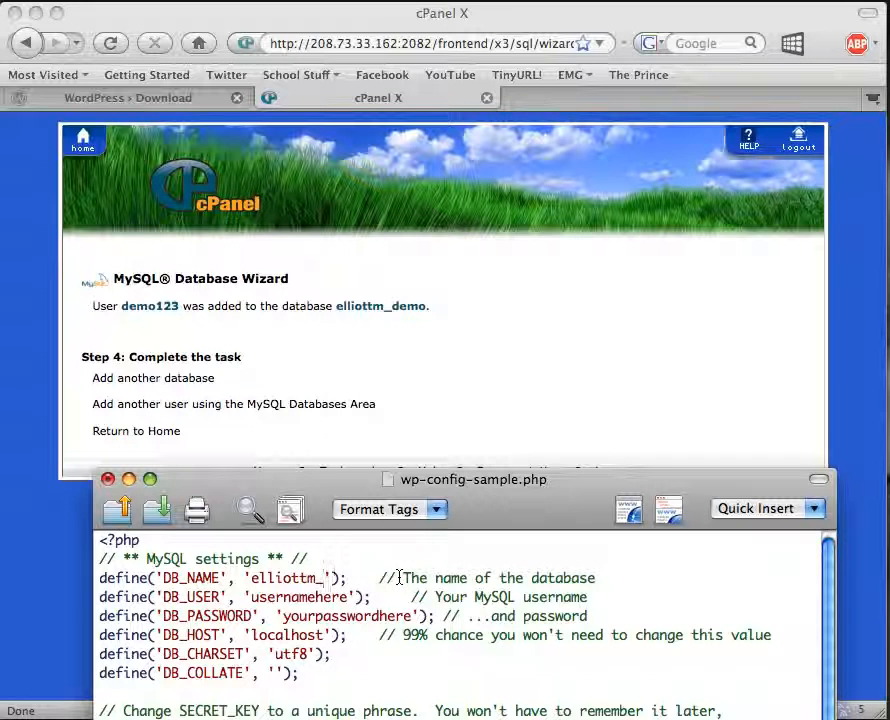
double_click(266, 597)
type("elliottm")
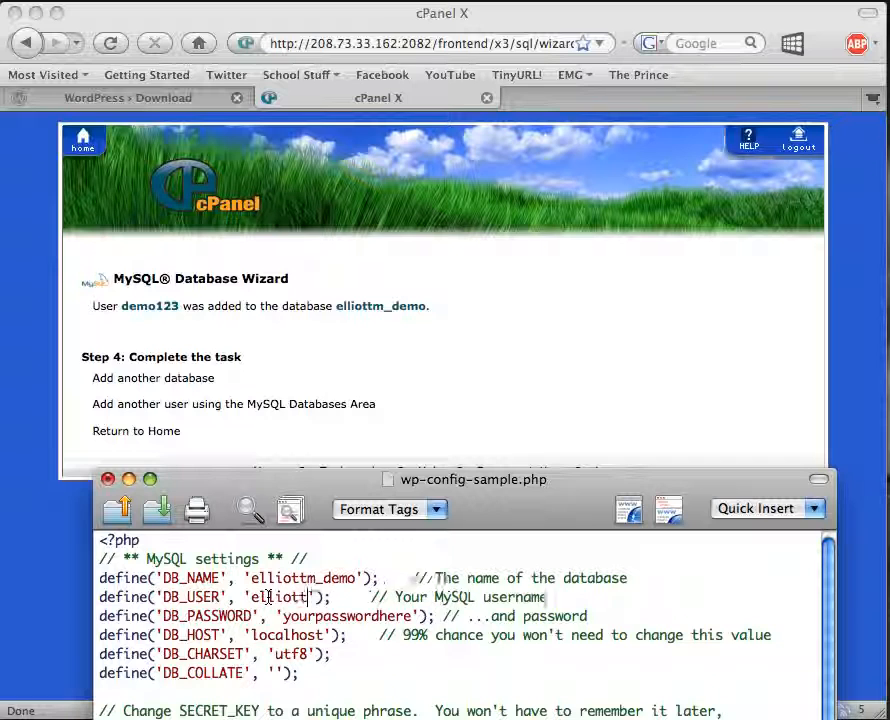
type("_demo123")
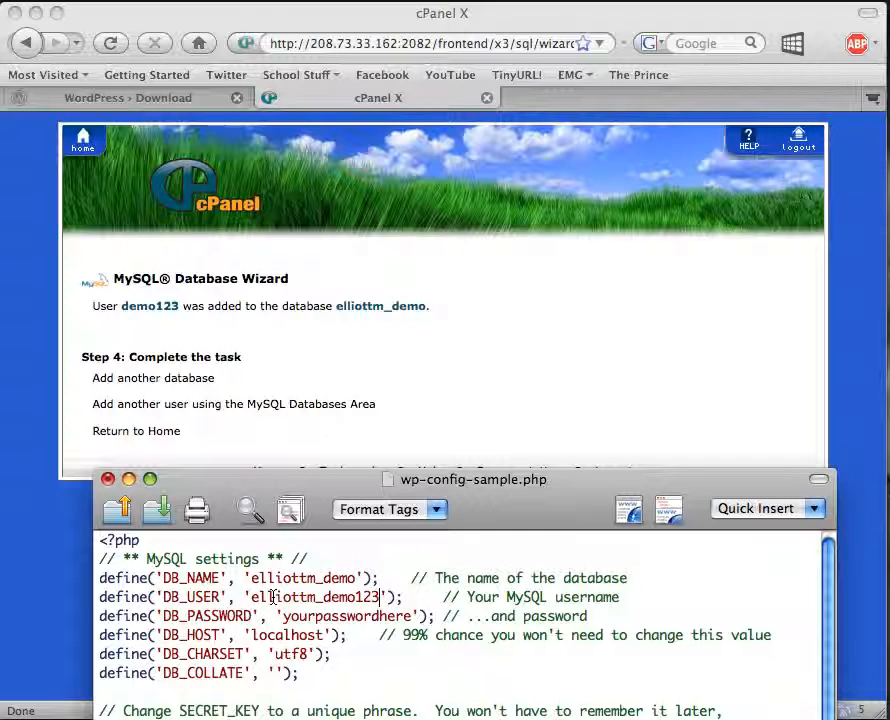
double_click(307, 617)
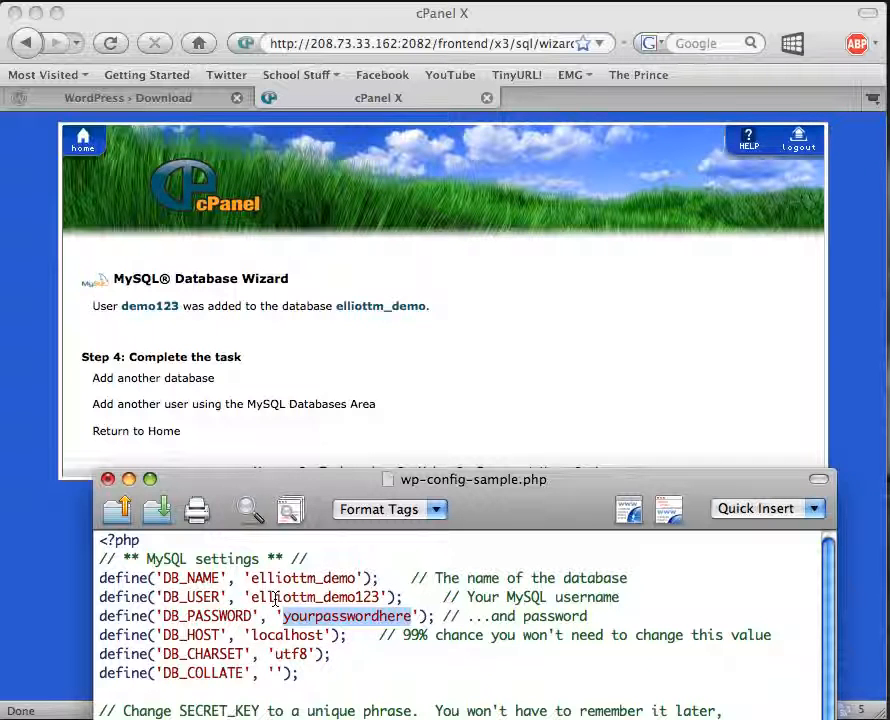
type("demo123")
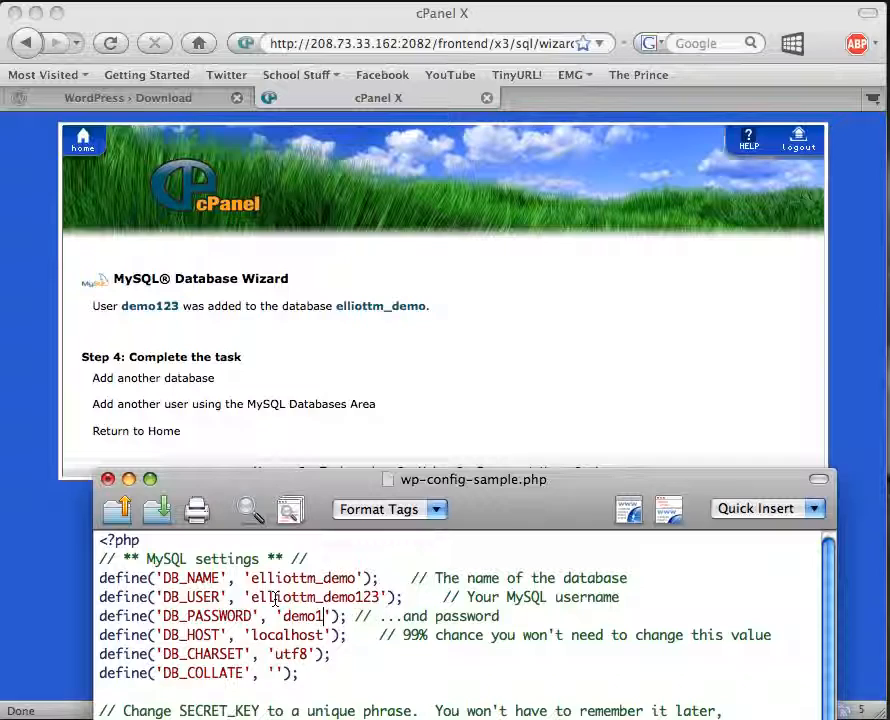
type("$$$")
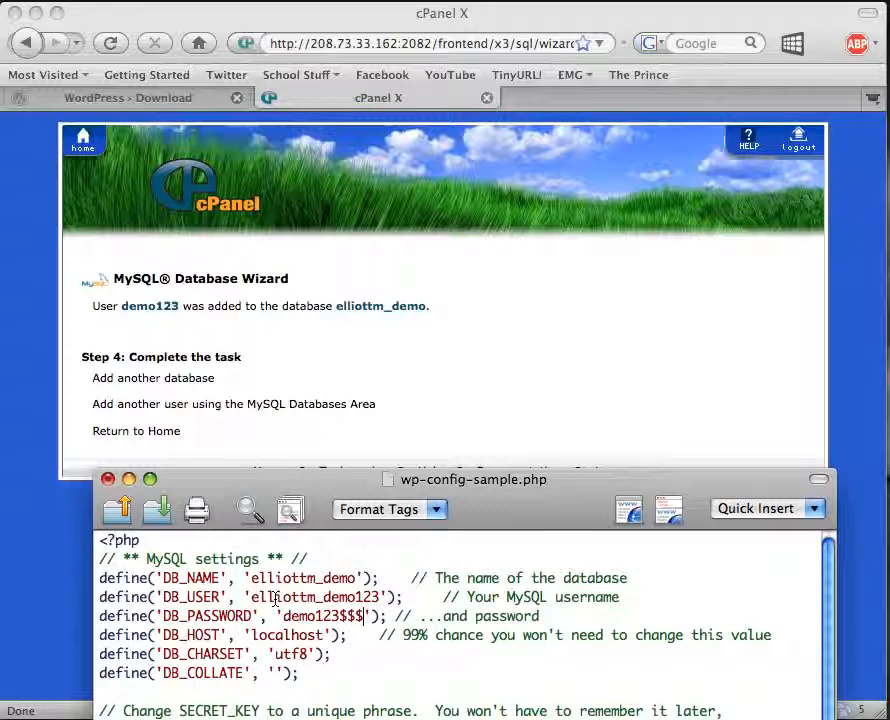
left_click_drag(562, 492, 556, 225)
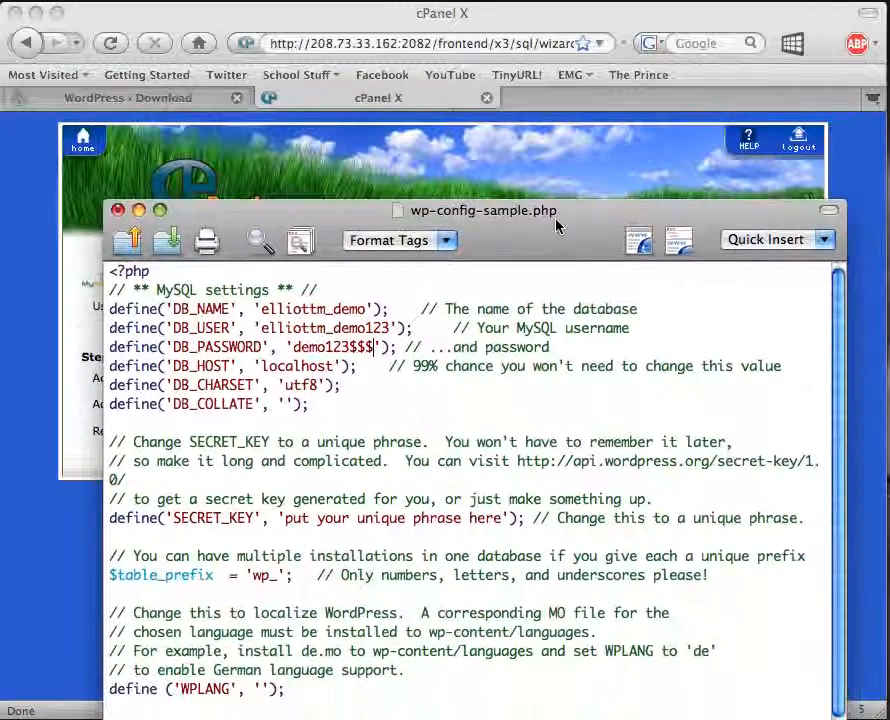
Save the edited file as wp-config.php in the wordpress folder and close it.
key("super+shift+s")
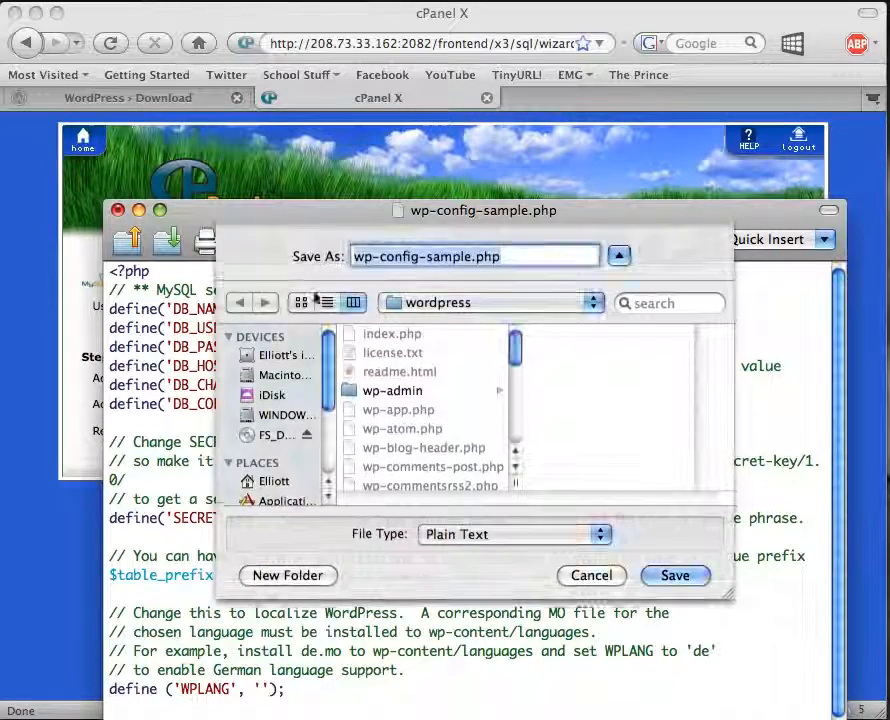
left_click(456, 258)
left_click_drag(420, 258, 470, 260)
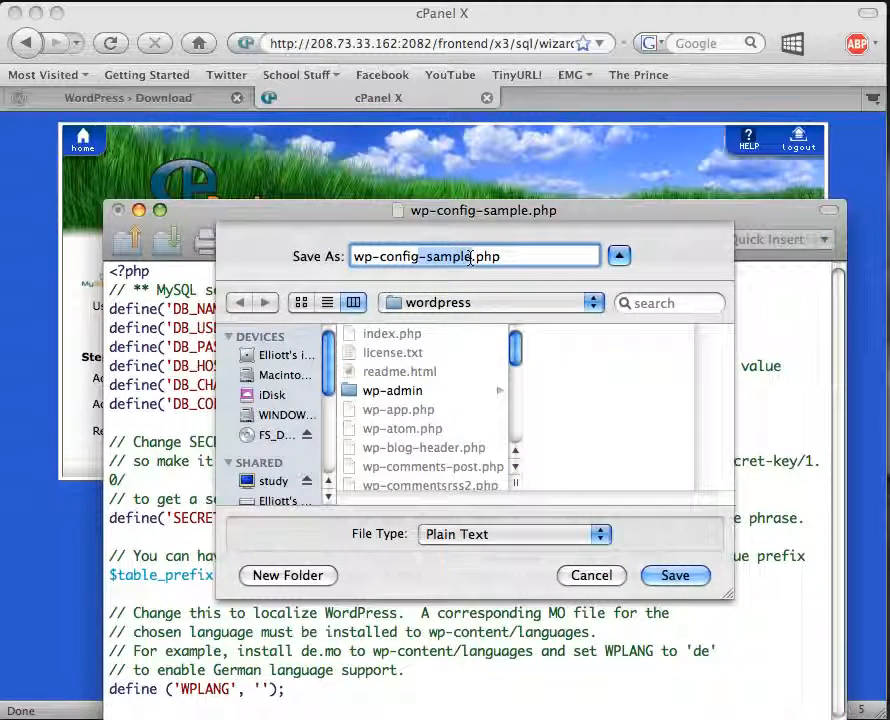
key("BackSpace")
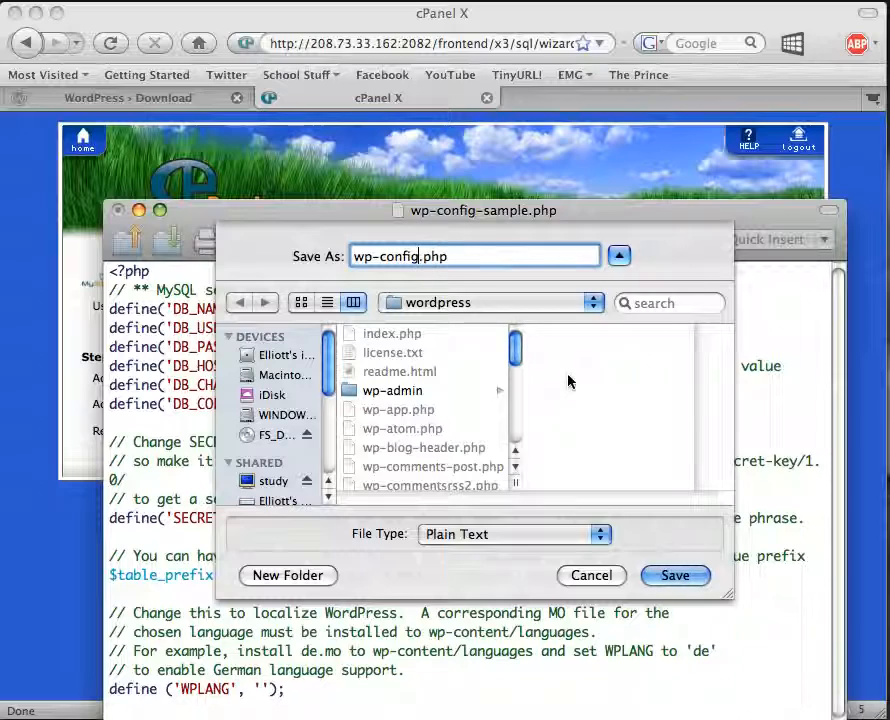
left_click(676, 576)
left_click(117, 211)
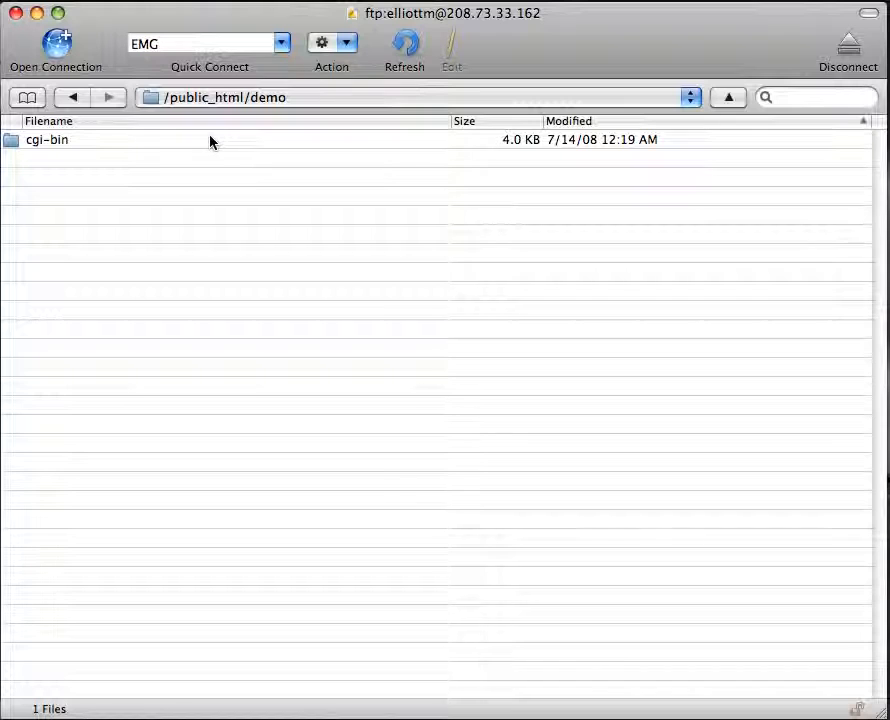
Navigate in Cyberduck to the server's /public_html/demo folder.
left_click(197, 103)
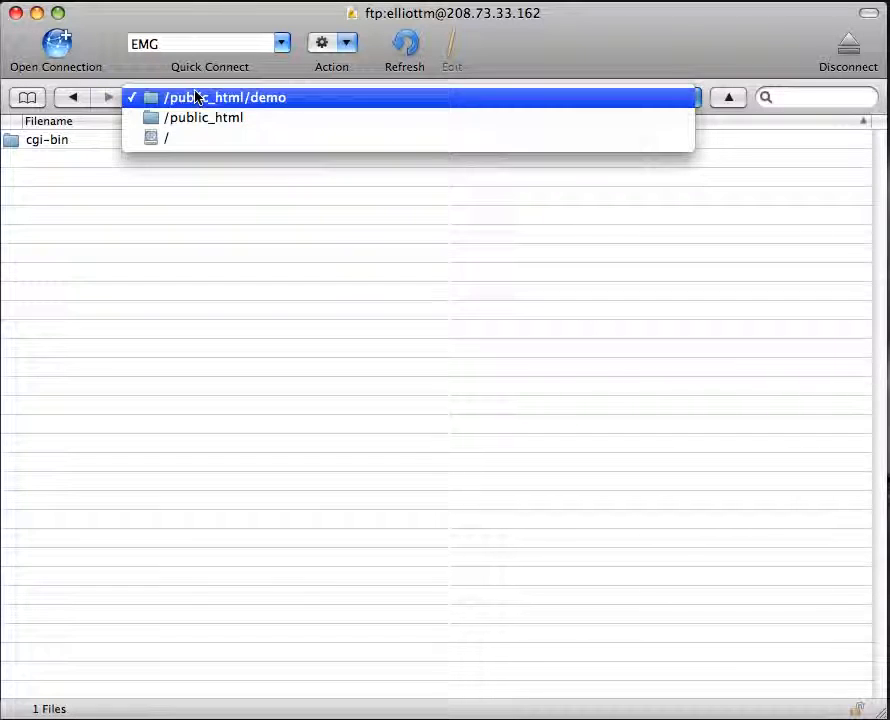
left_click(201, 95)
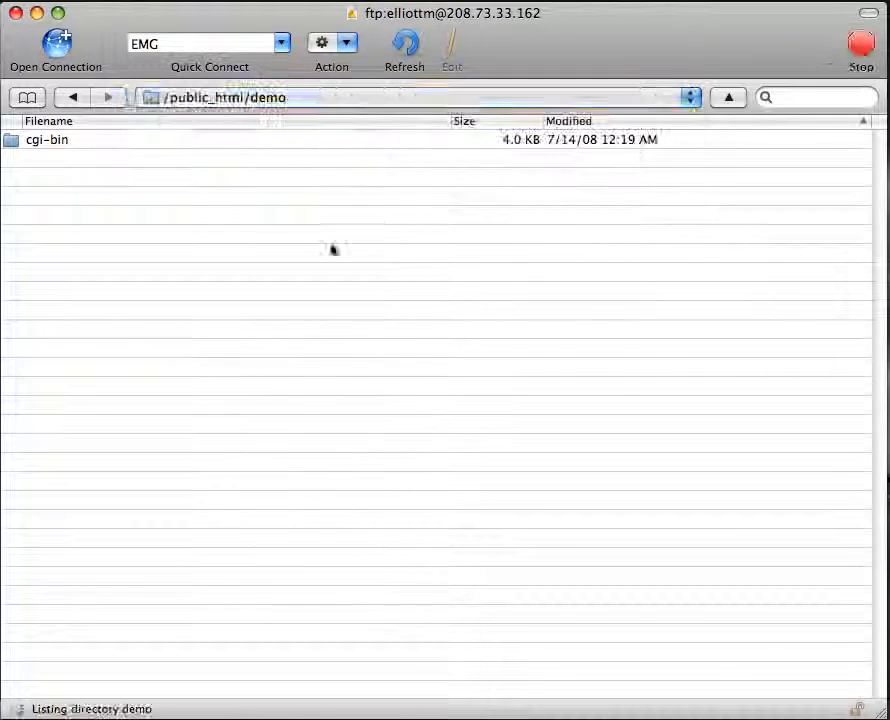
left_click(283, 100)
left_click(270, 115)
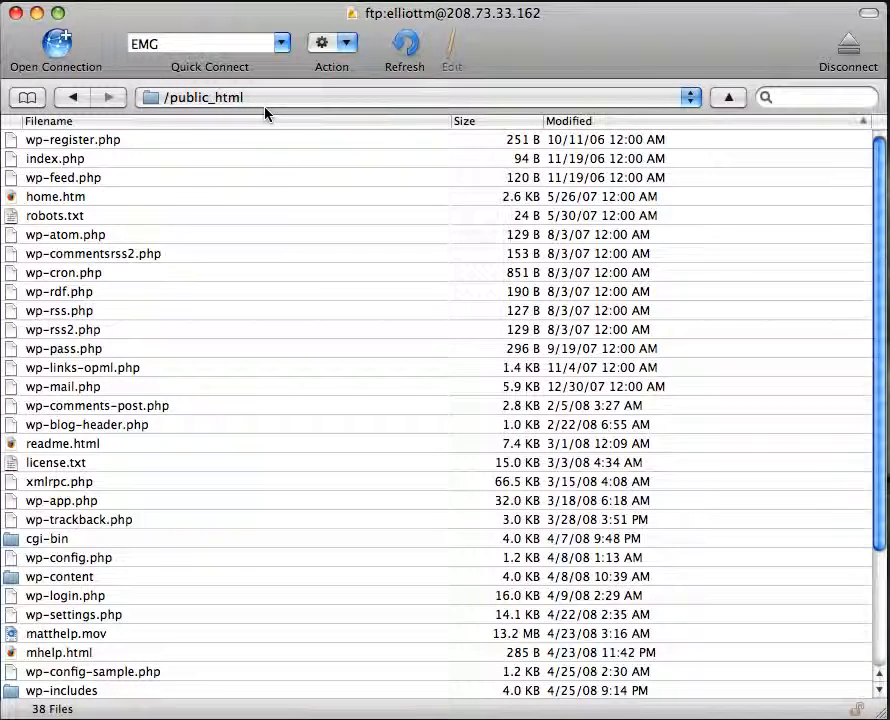
scroll(206, 237, "down", 2)
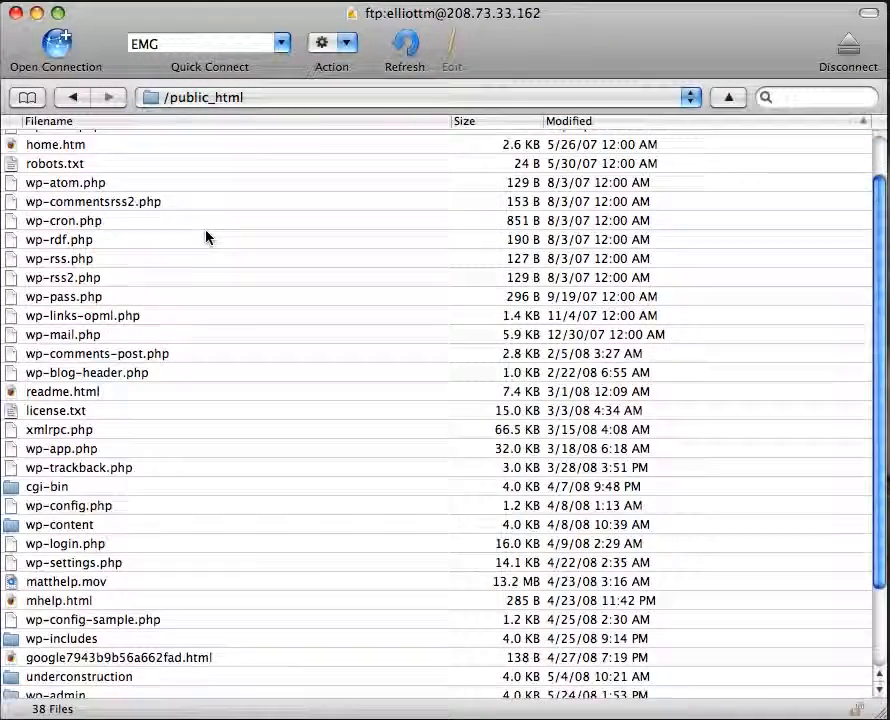
scroll(206, 237, "down", 5)
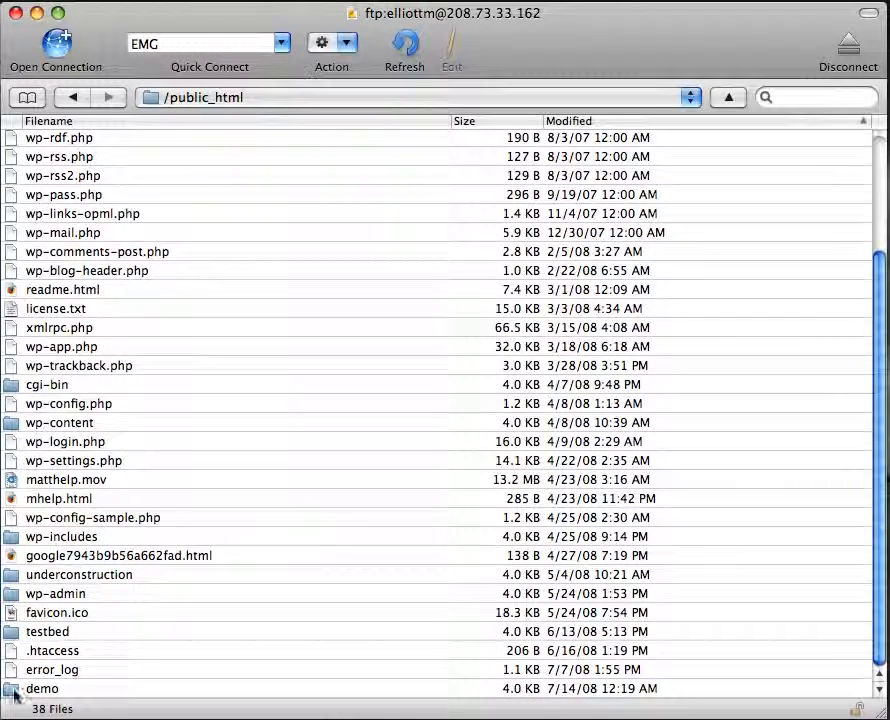
double_click(14, 690)
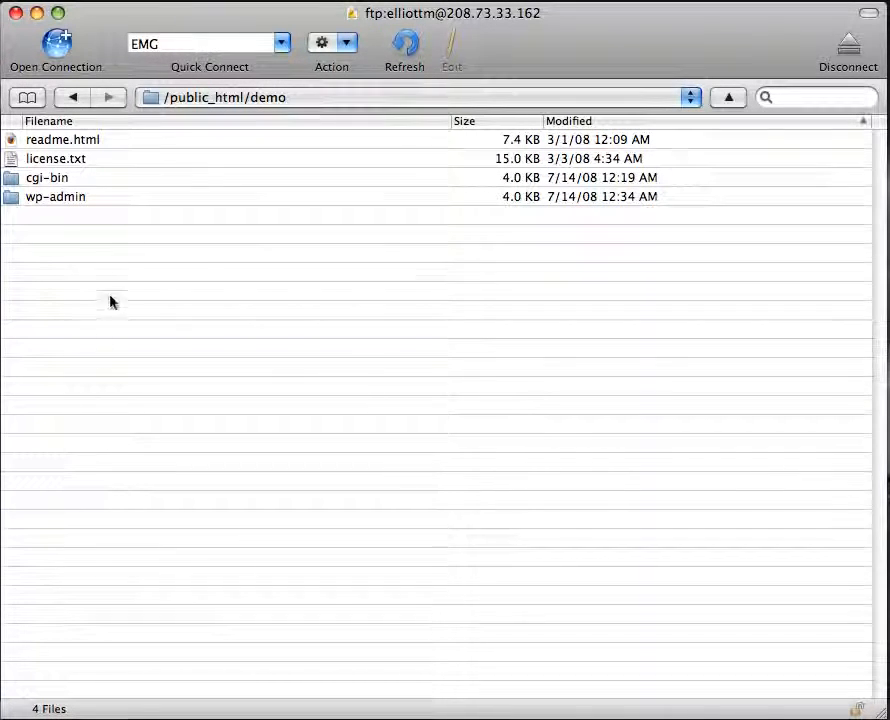
Delete readme.html, cgi-bin and wp-admin from the demo folder, keeping license.txt.
left_click(43, 204)
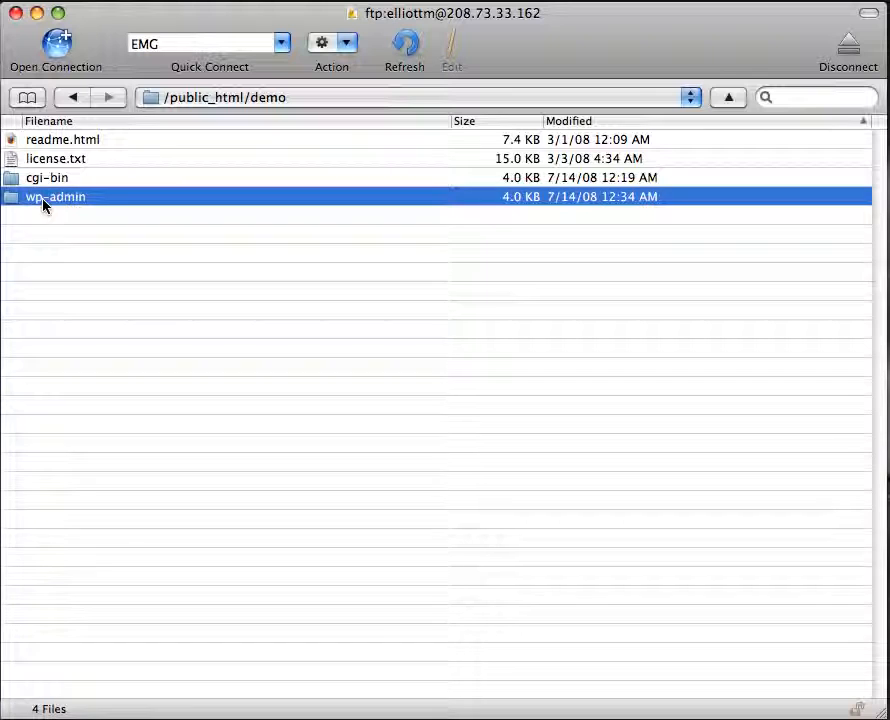
right_click(45, 163)
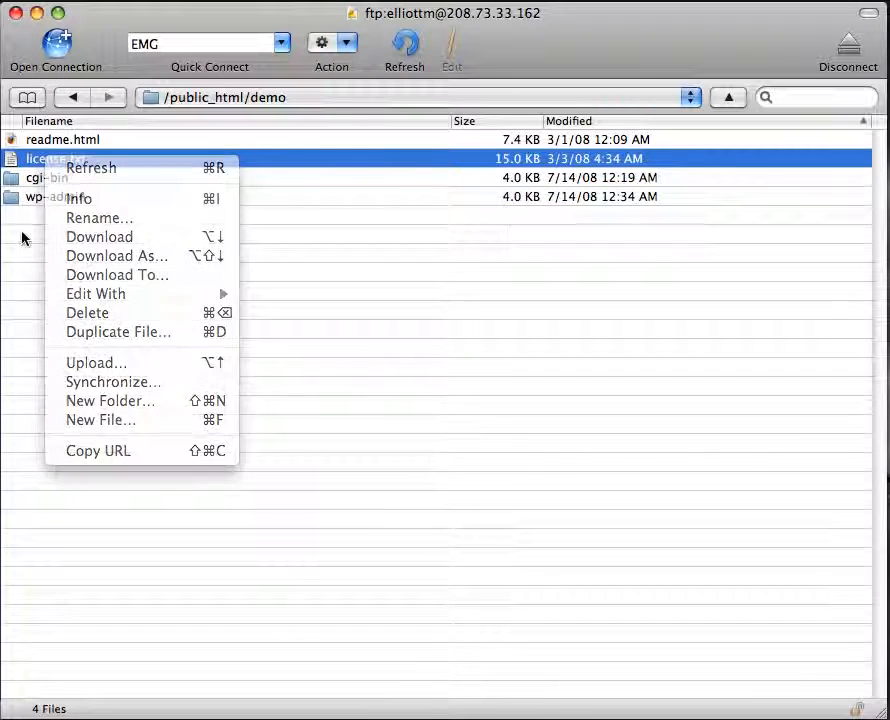
left_click(36, 203)
left_click(37, 204)
left_click(48, 160)
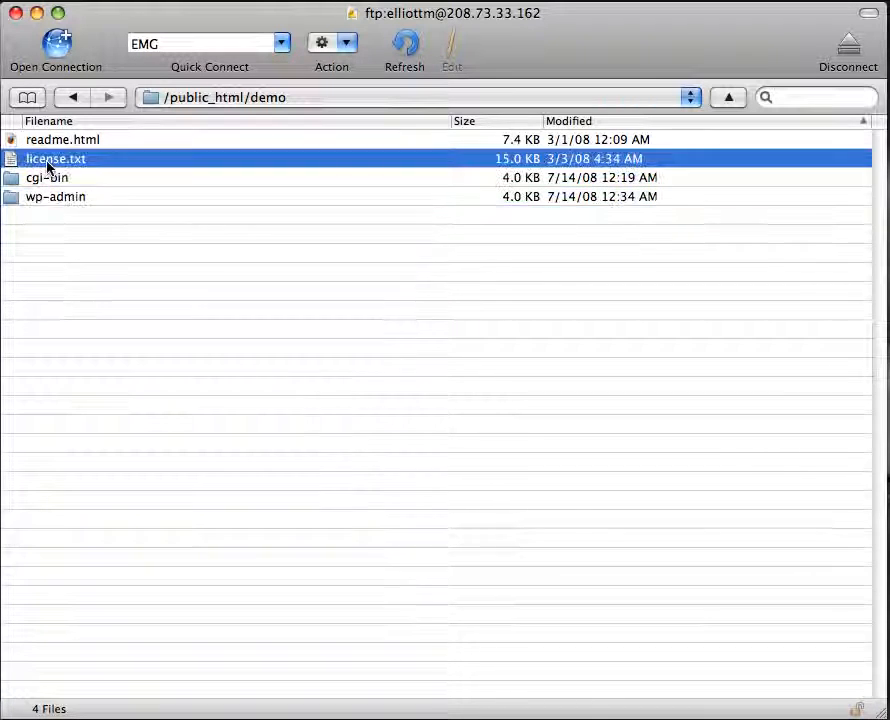
left_click(52, 143)
left_click(54, 179, "super")
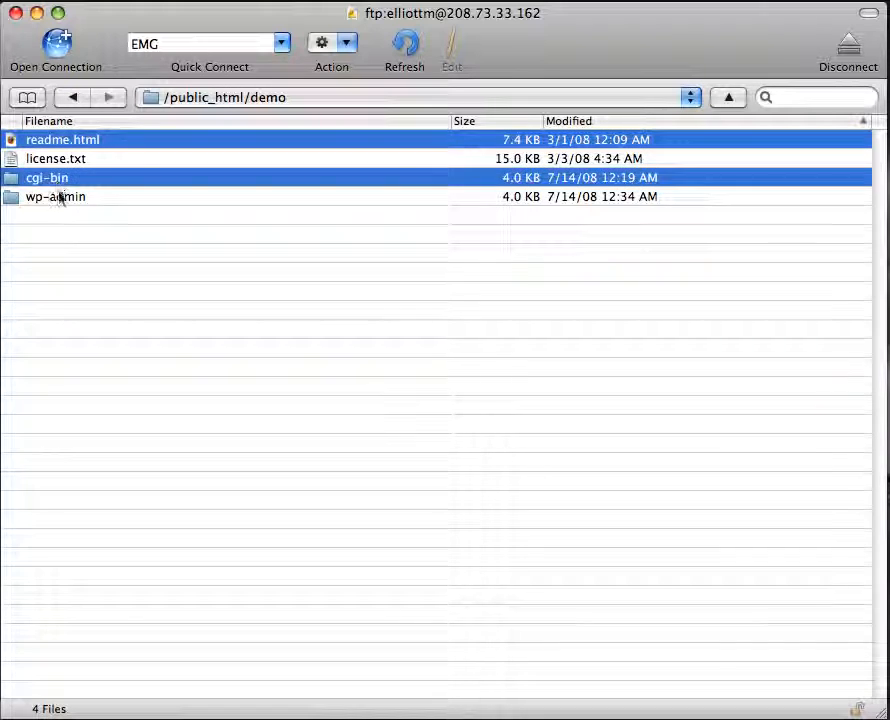
left_click(57, 197, "super")
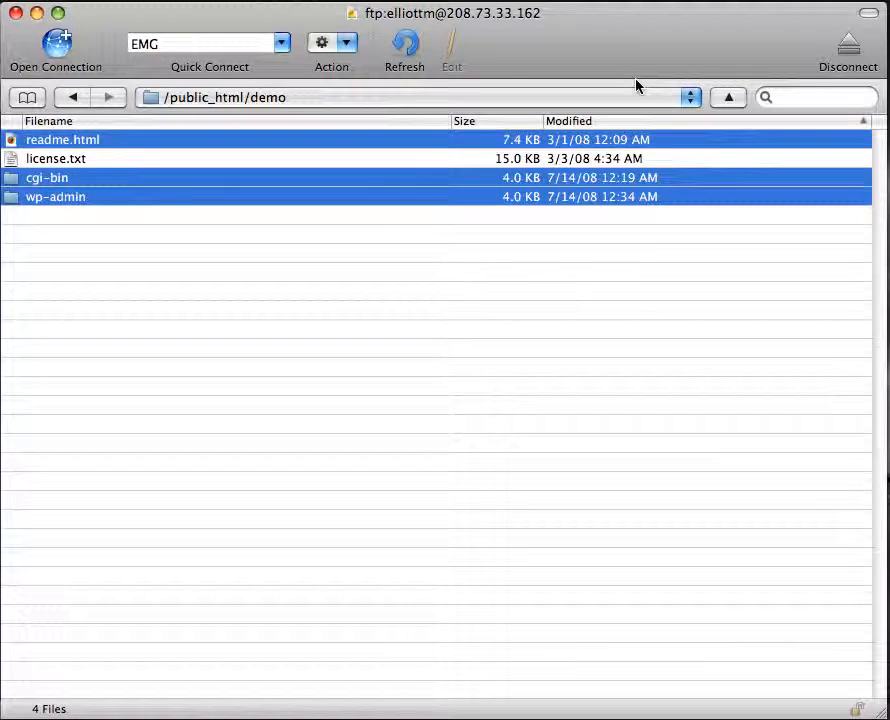
key("super+BackSpace")
left_click(592, 211)
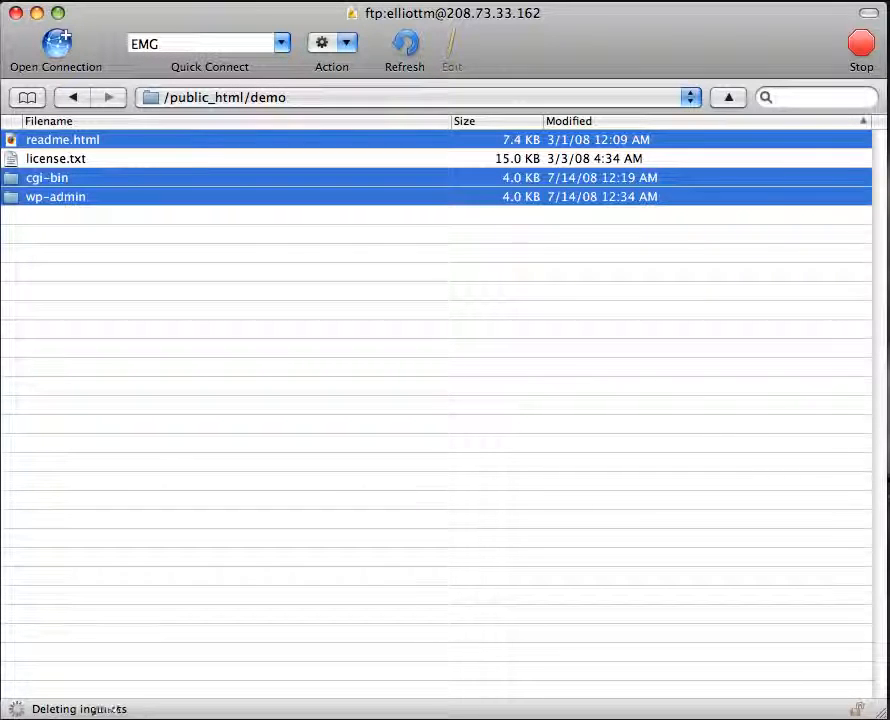
left_click(886, 717)
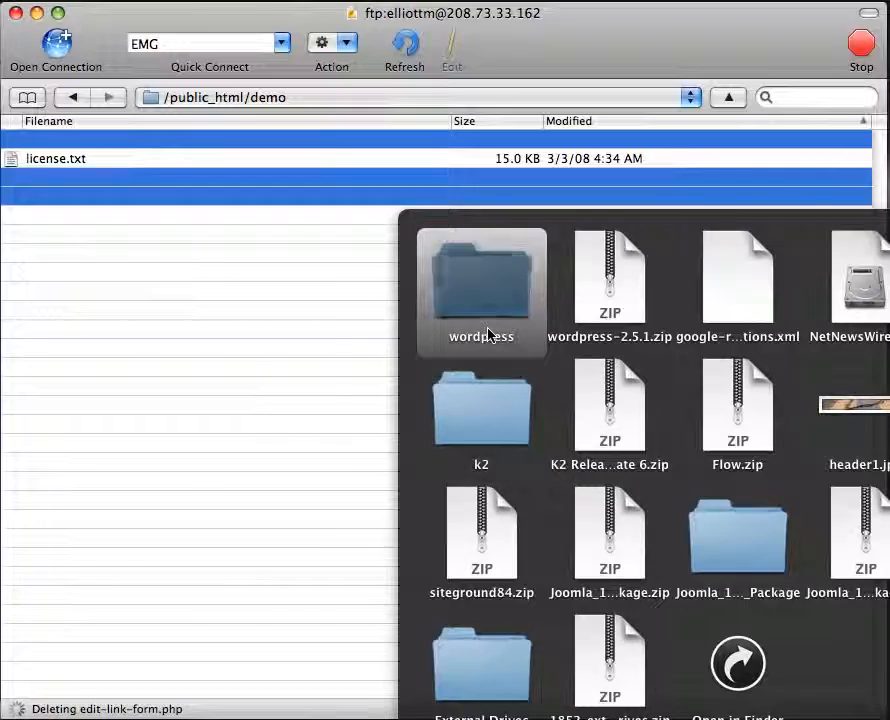
Open the local wordpress folder and select all 26 of its items.
left_click(486, 334)
left_click_drag(324, 90, 347, 244)
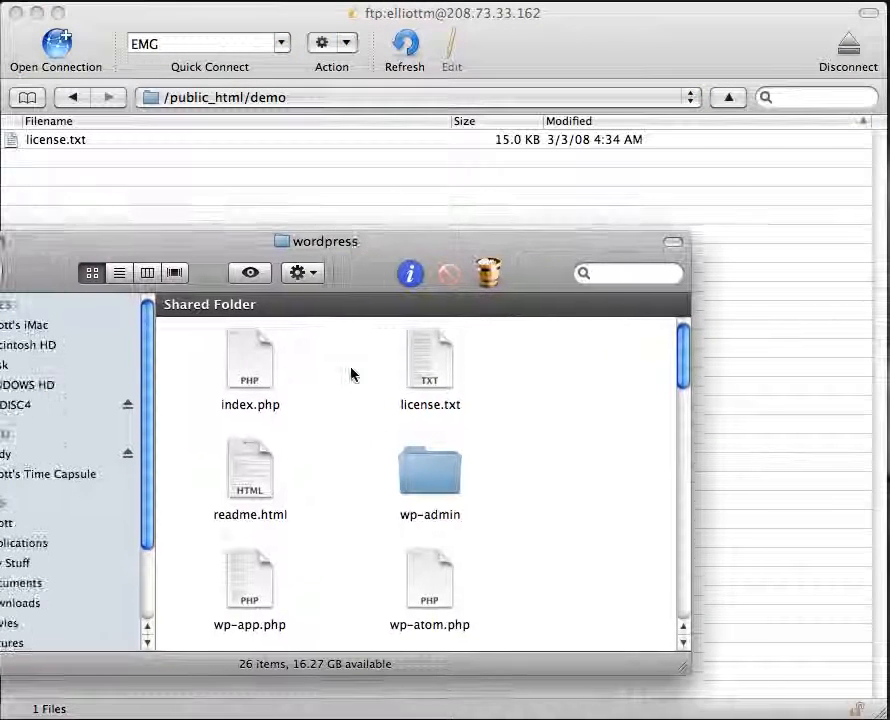
left_click(240, 370)
key("super+a")
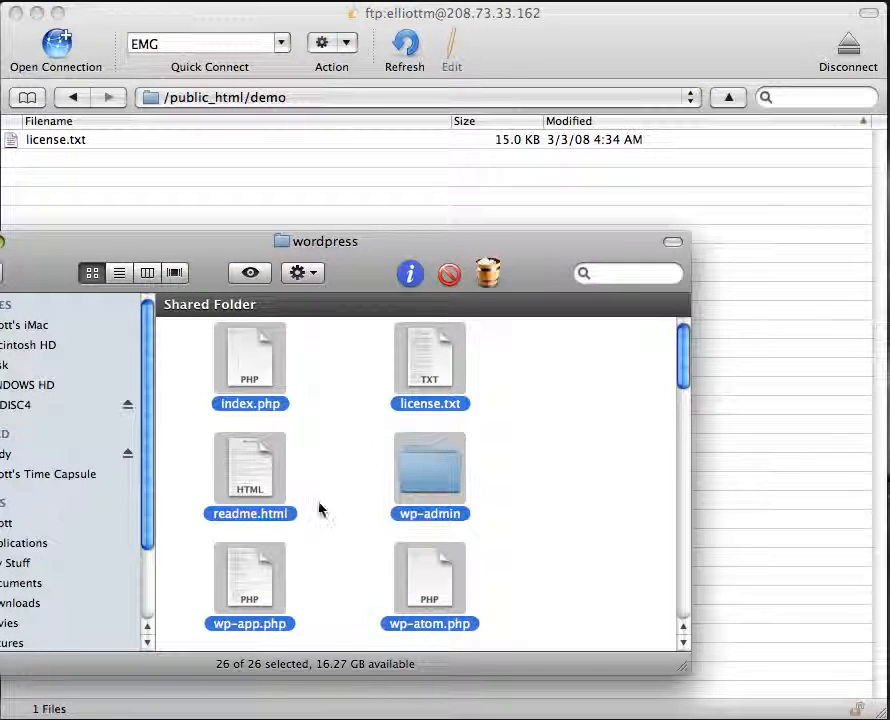
scroll(304, 510, "down", 2)
scroll(305, 513, "down", 5)
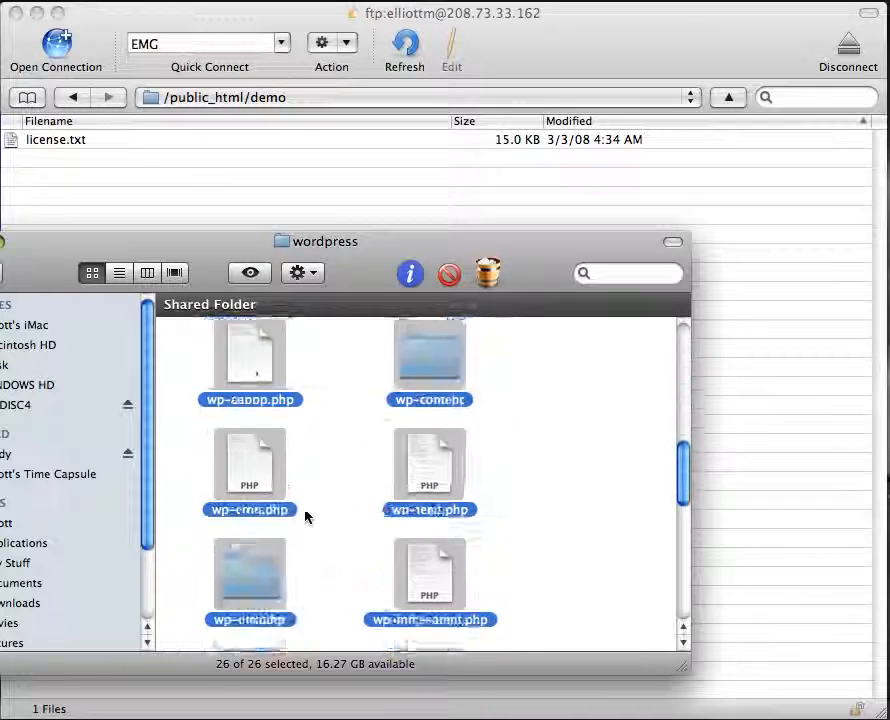
scroll(306, 515, "up", 6)
Drag the selected wordpress files into Cyberduck's /public_html/demo folder to start the upload.
left_click_drag(218, 242, 387, 421)
left_click_drag(405, 563, 232, 238)
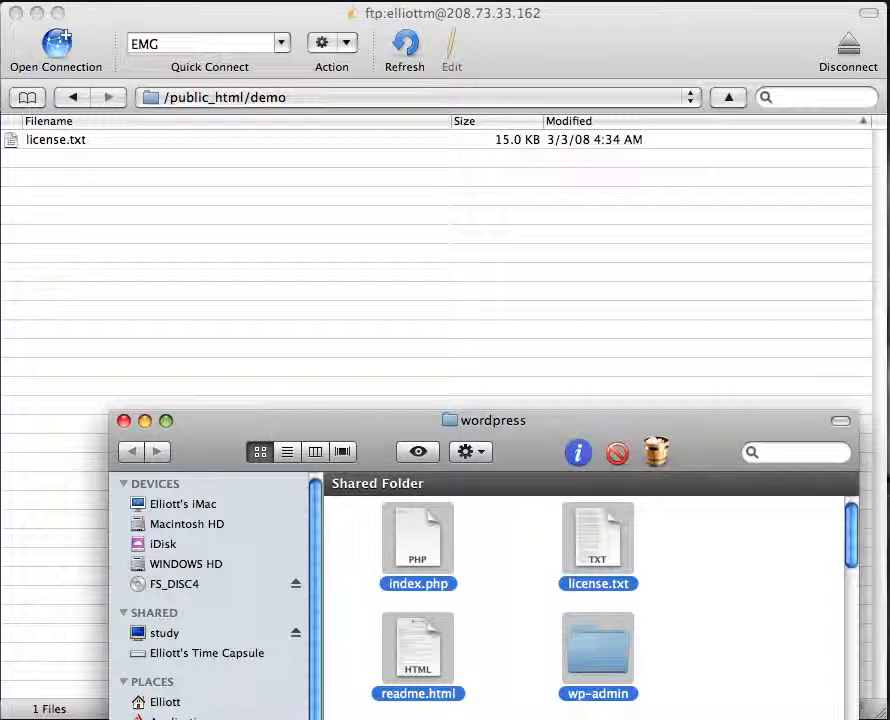
left_click(387, 400)
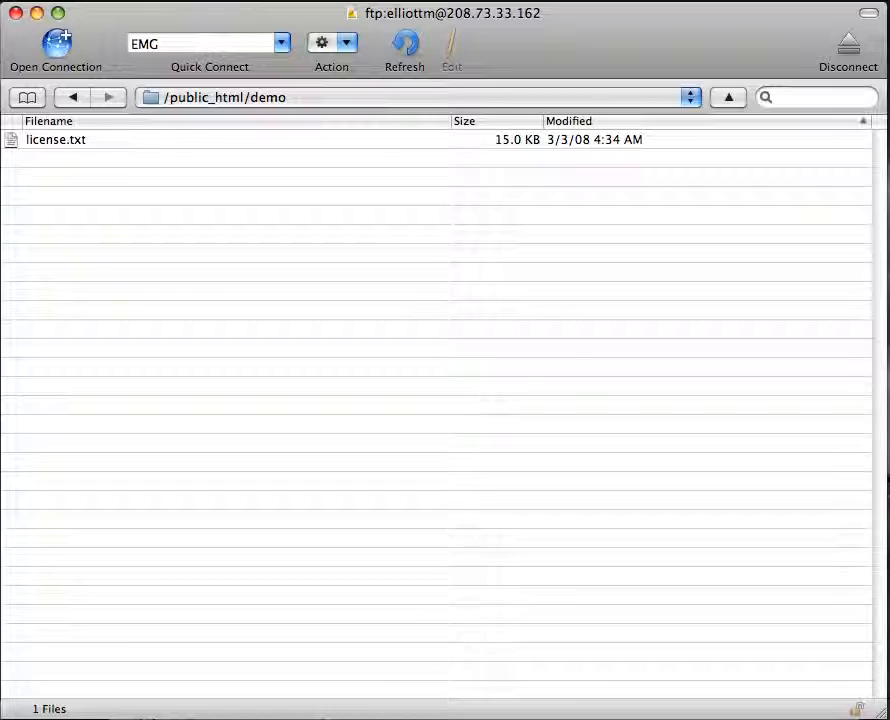
key("super+Tab")
key("ctrl+Up")
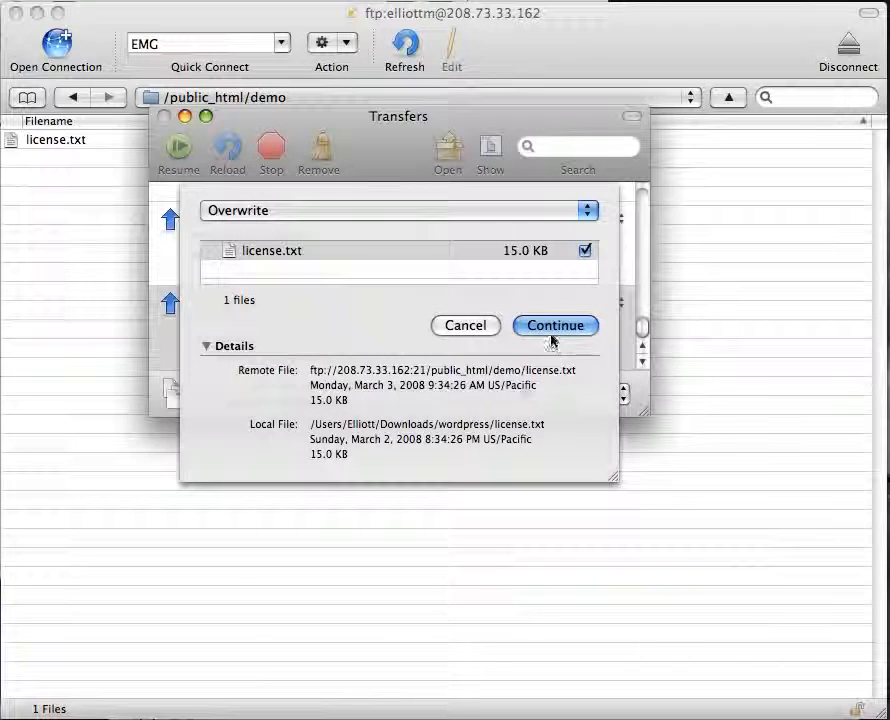
Overwrite license.txt so the upload finishes, then bring the WordPress Installation page forward.
left_click(551, 336)
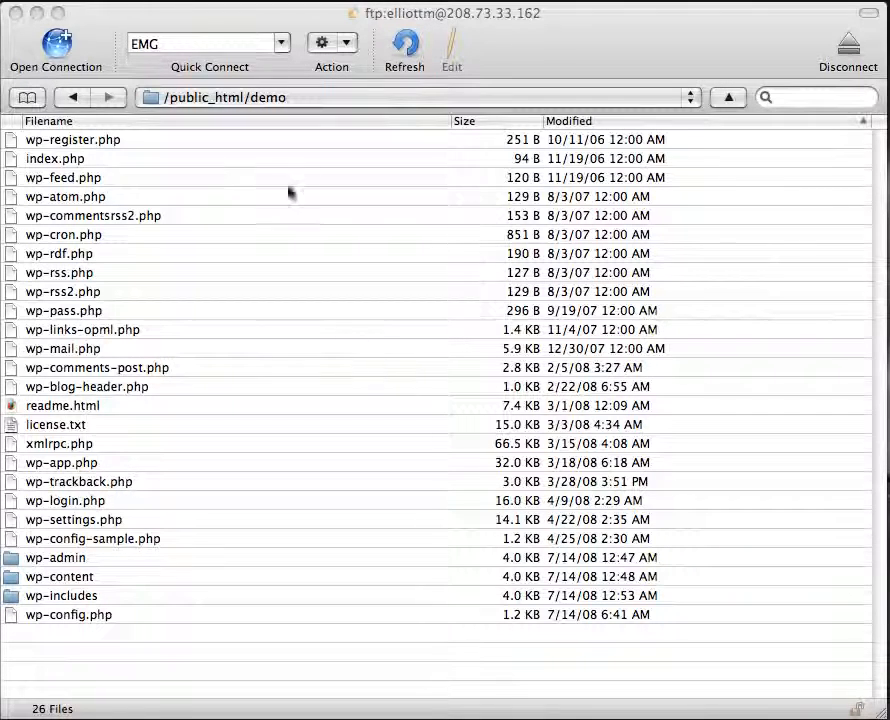
left_click(695, 20)
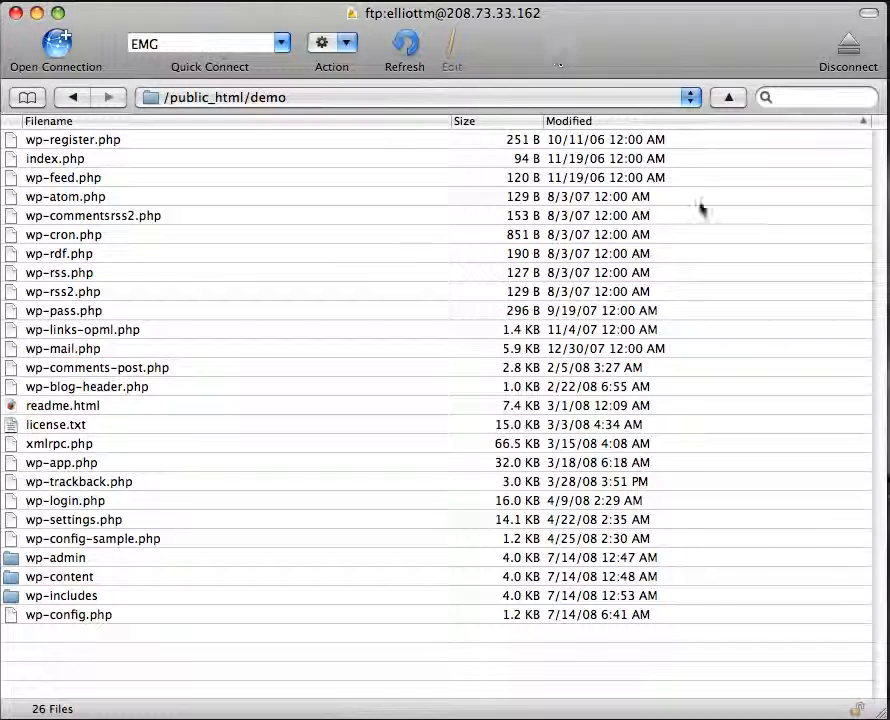
key("F9")
left_click(228, 454)
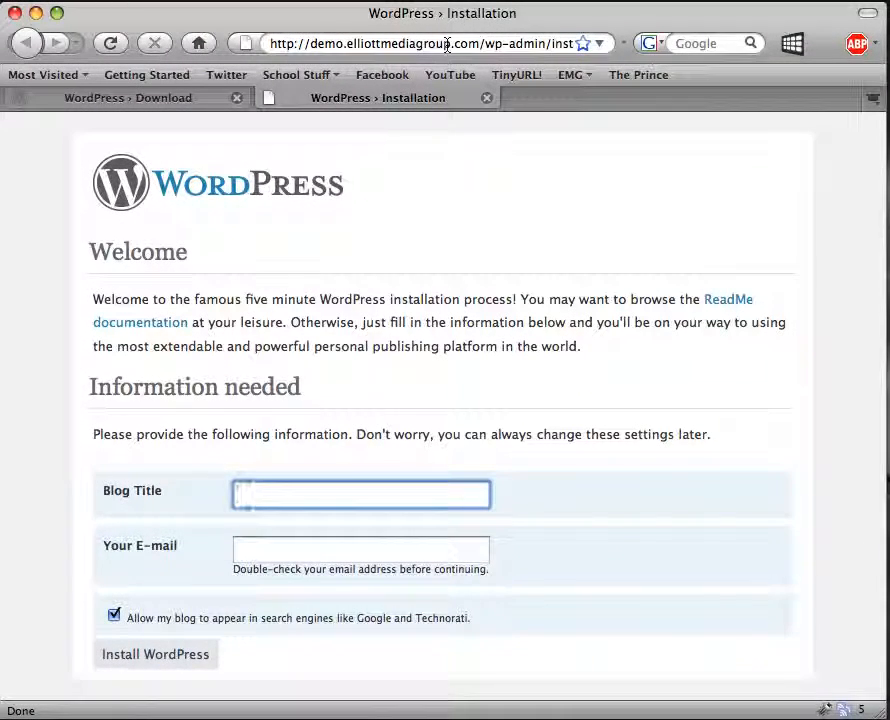
Inspect part of the installation page's web address in the address bar.
left_click(483, 44)
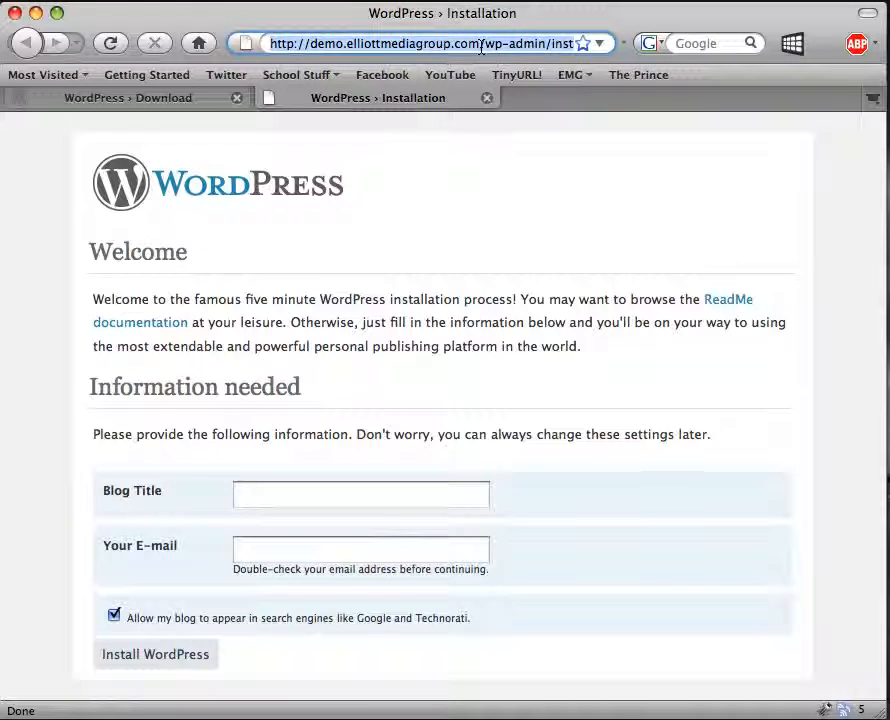
left_click(483, 44)
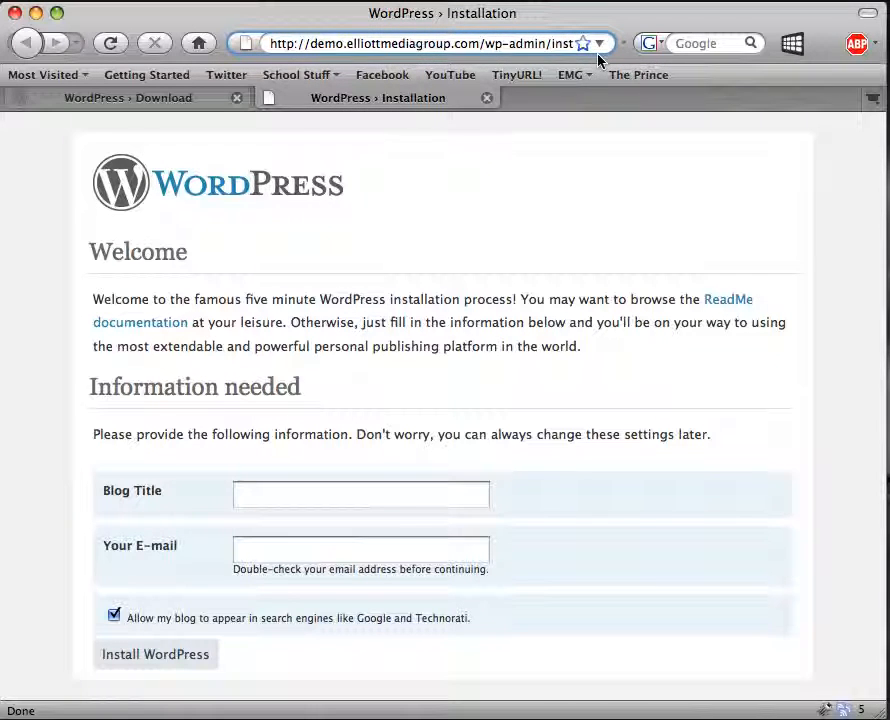
left_click_drag(549, 44, 587, 45)
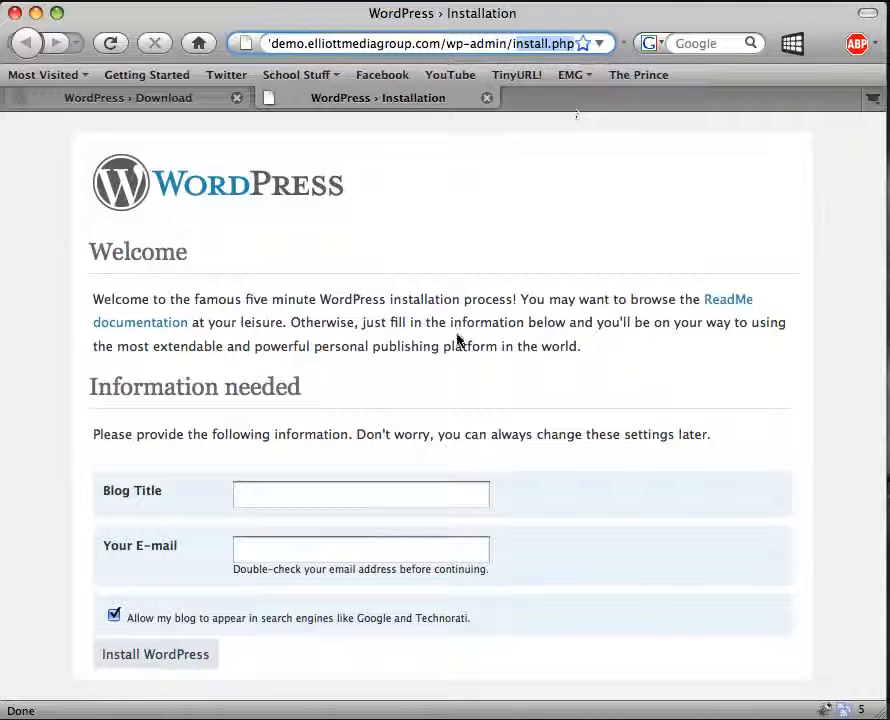
left_click(412, 335)
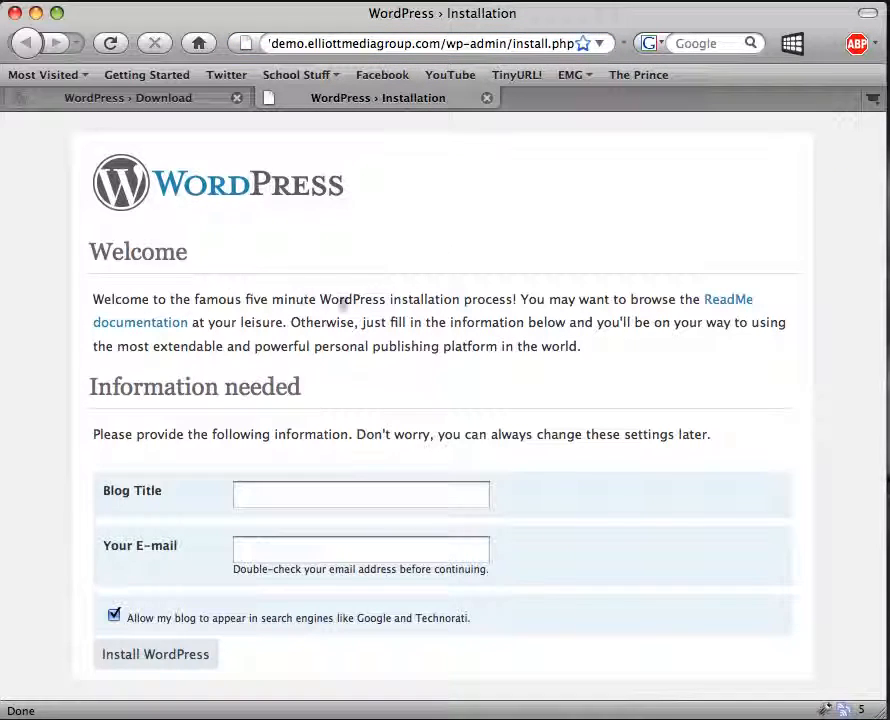
Enter 'Demo Blog' as the blog title and your e-mail address, then install WordPress.
left_click(279, 500)
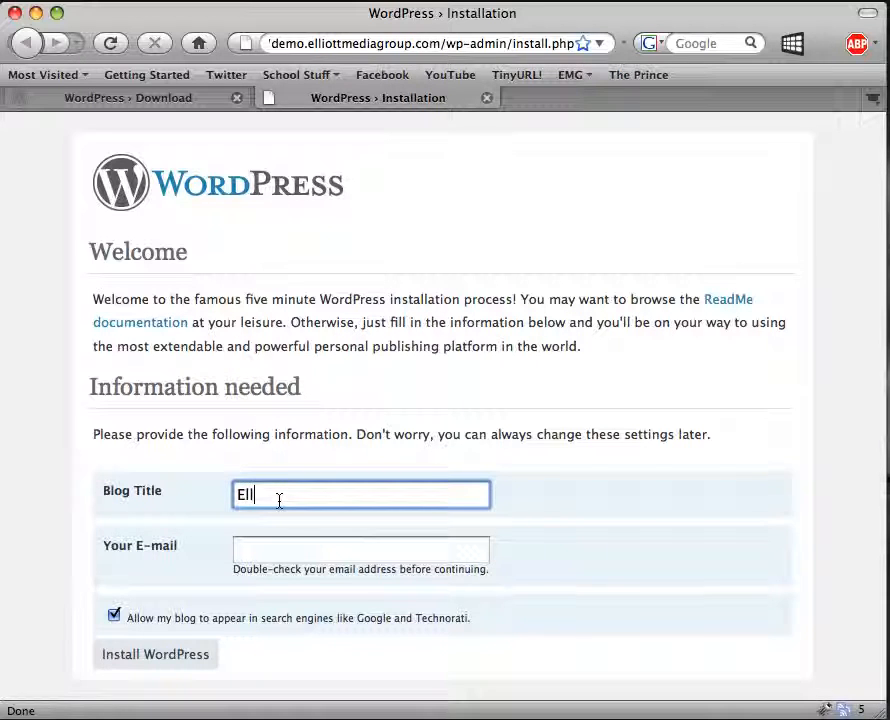
key("BackSpace")
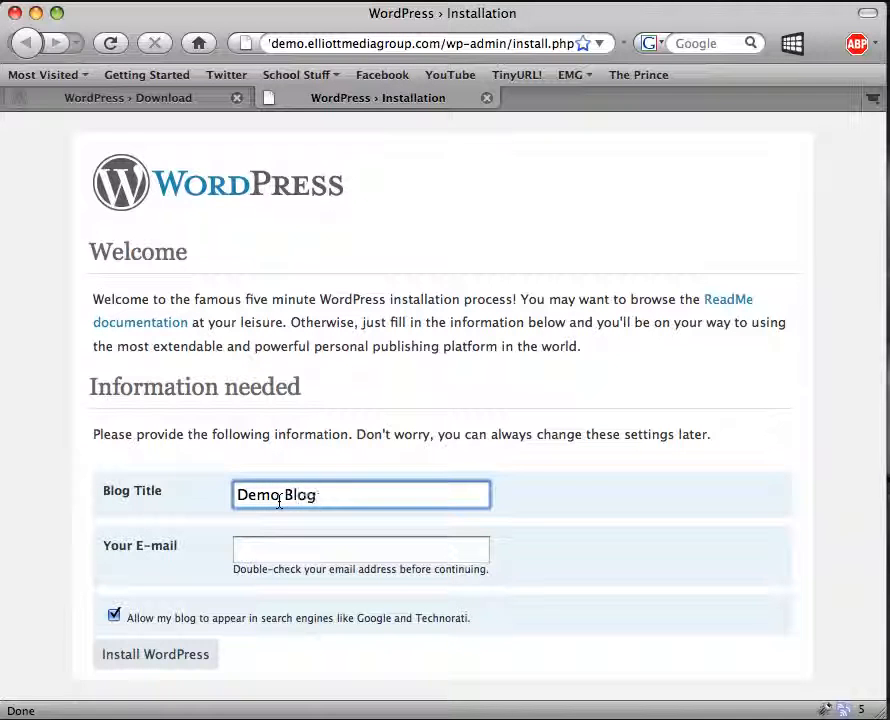
key("Tab")
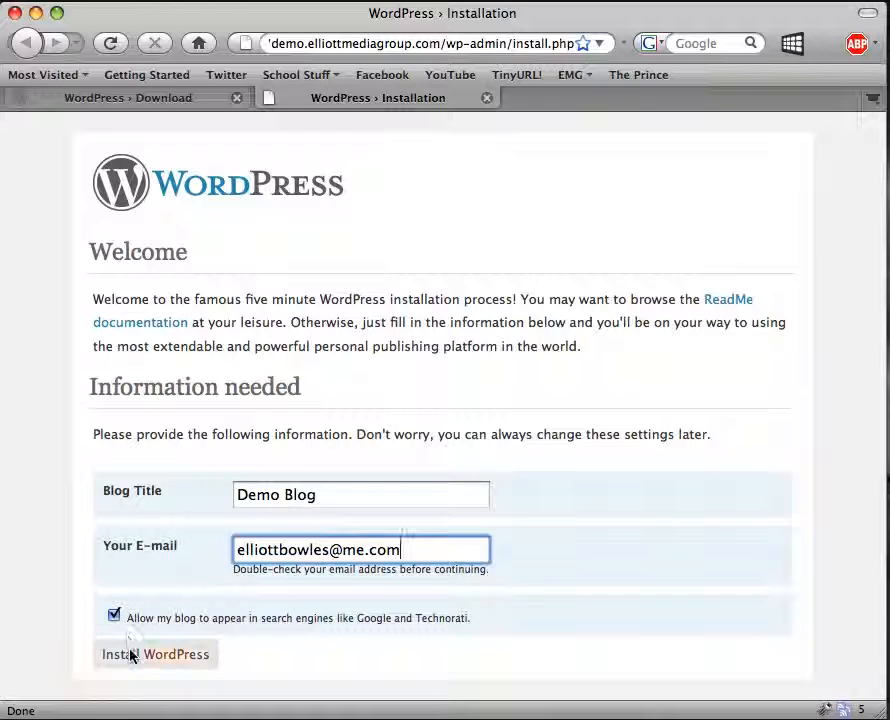
left_click(175, 655)
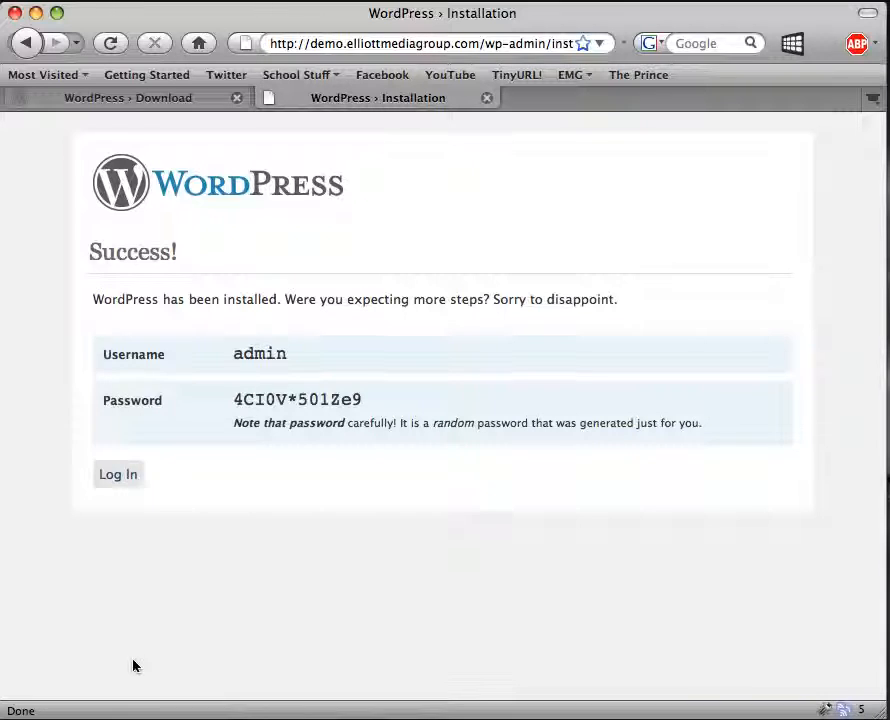
Select the generated admin password and go to the blog's login page.
left_click_drag(366, 401, 232, 399)
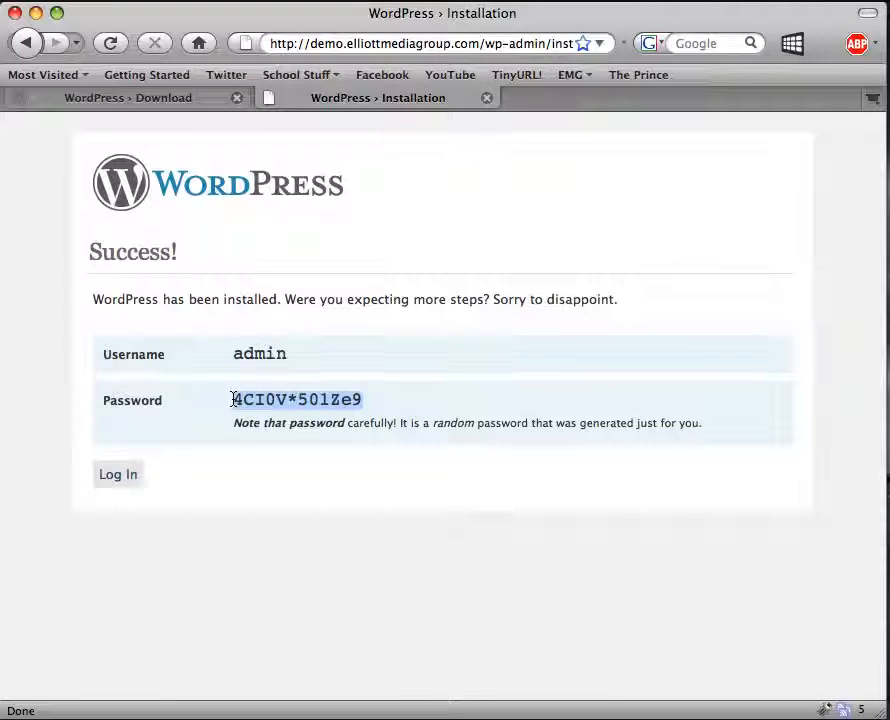
key("XF86AudioMute")
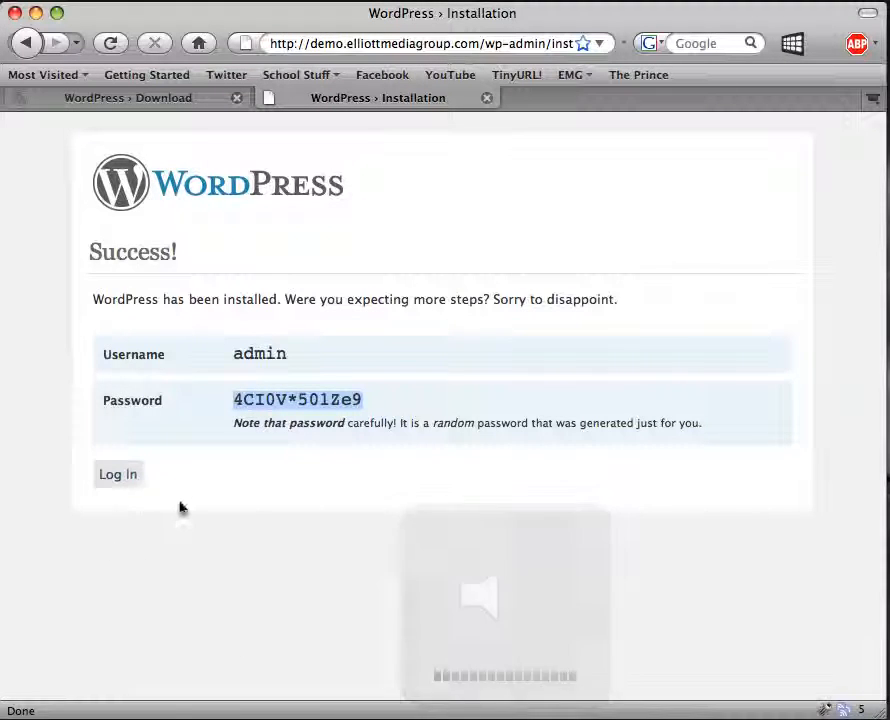
left_click(108, 484)
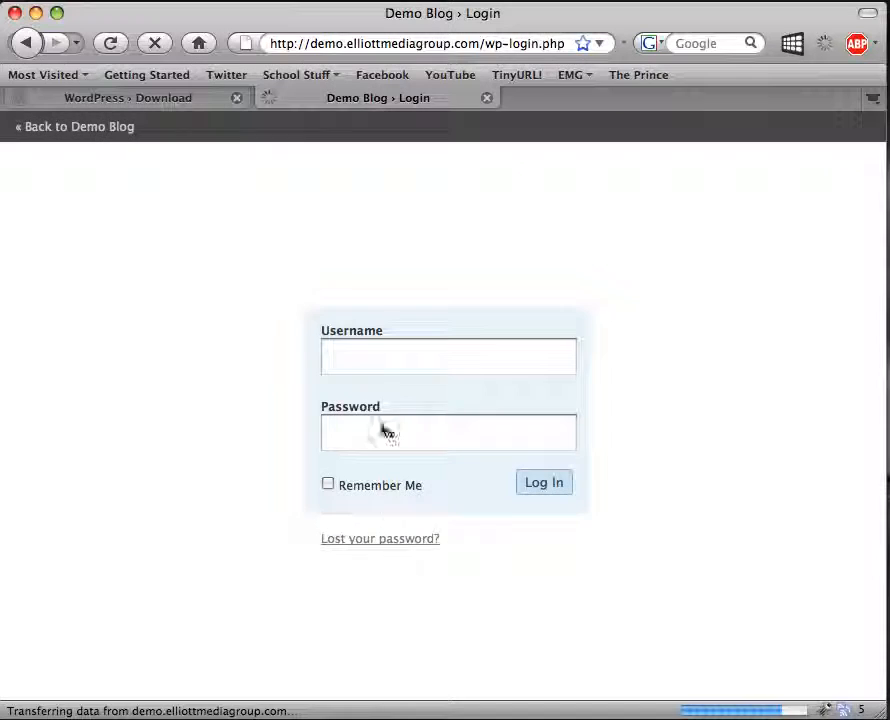
Log in as admin with the generated password and decline Firefox's offer to save it.
left_click(375, 370)
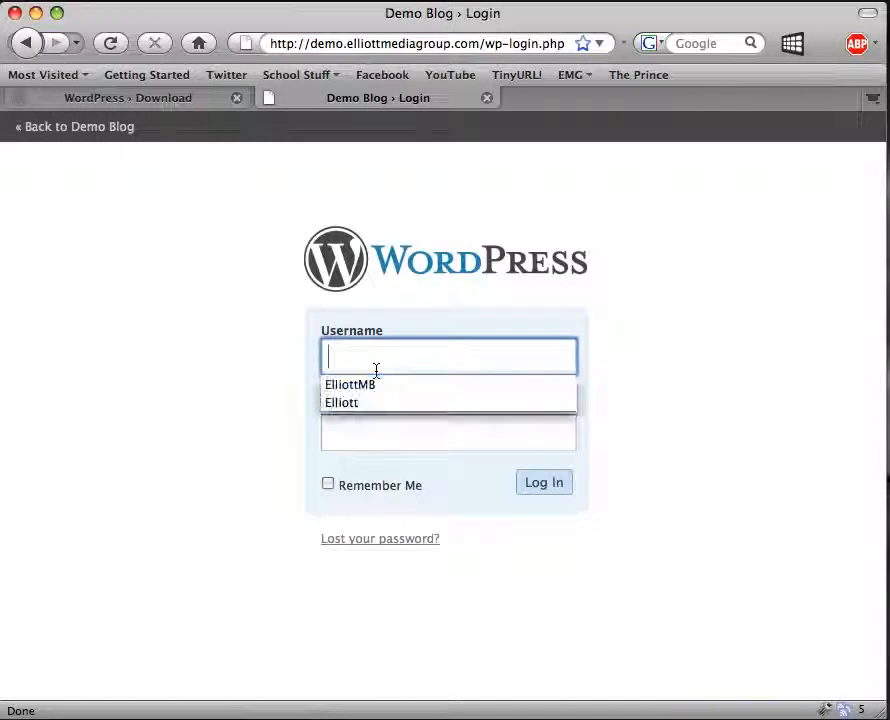
type("admin")
key("Tab")
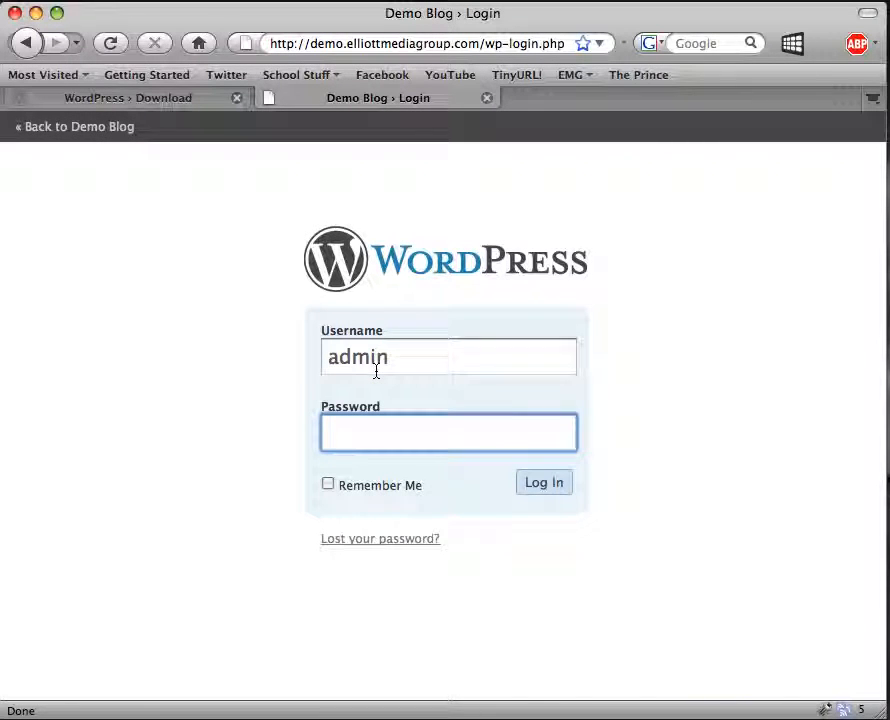
type("************")
left_click(562, 484)
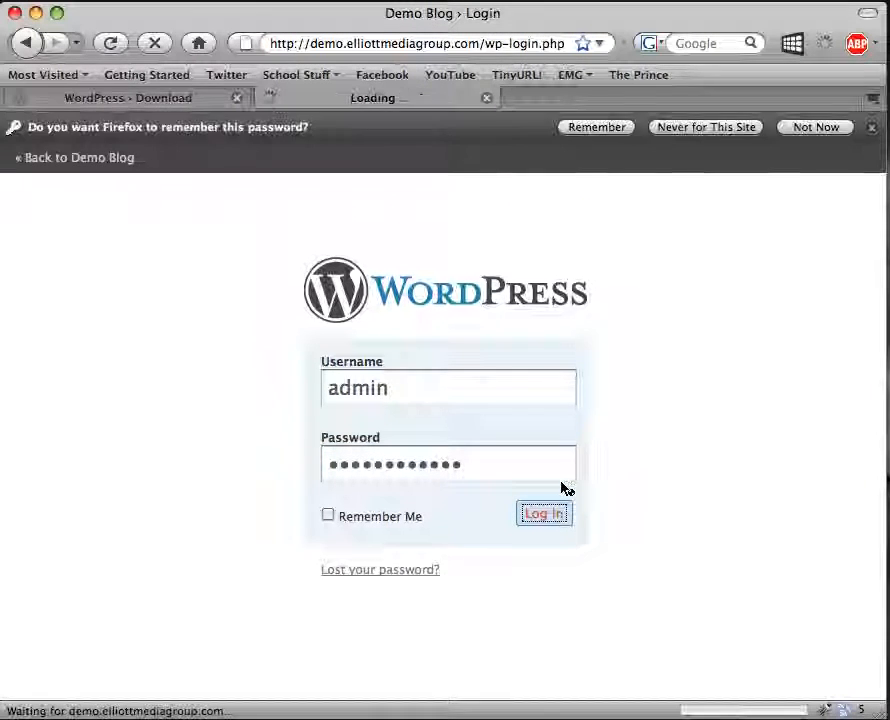
left_click(811, 127)
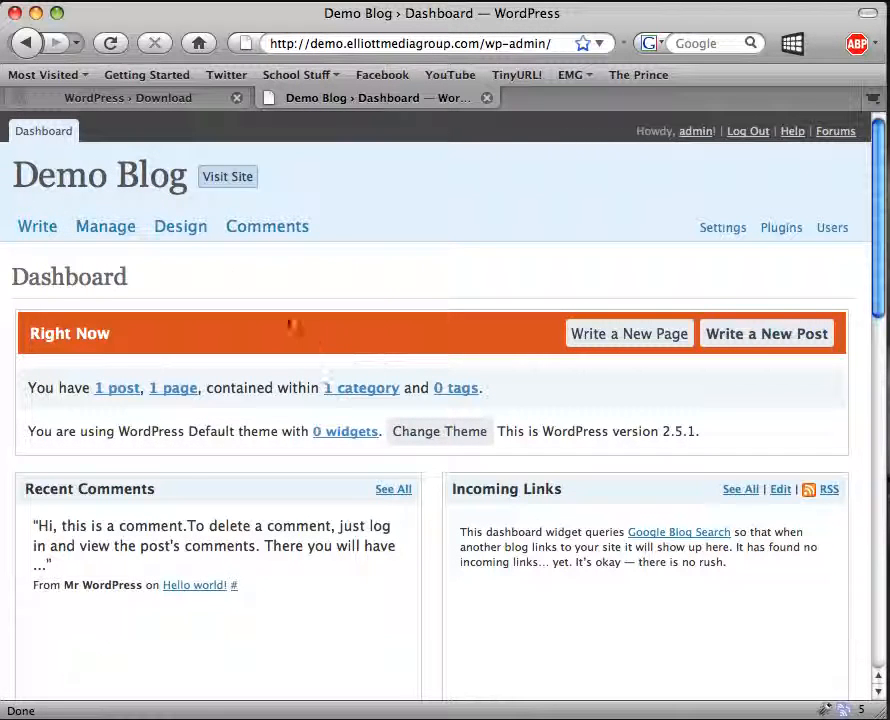
left_click(228, 178)
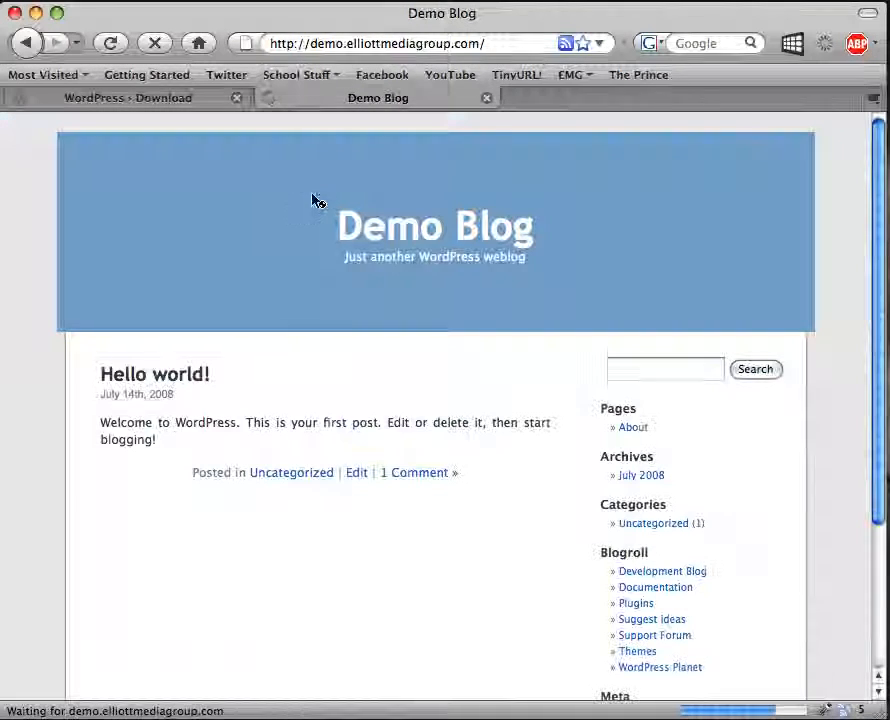
scroll(358, 256, "down", 3)
scroll(358, 256, "up", 3)
left_click(26, 42)
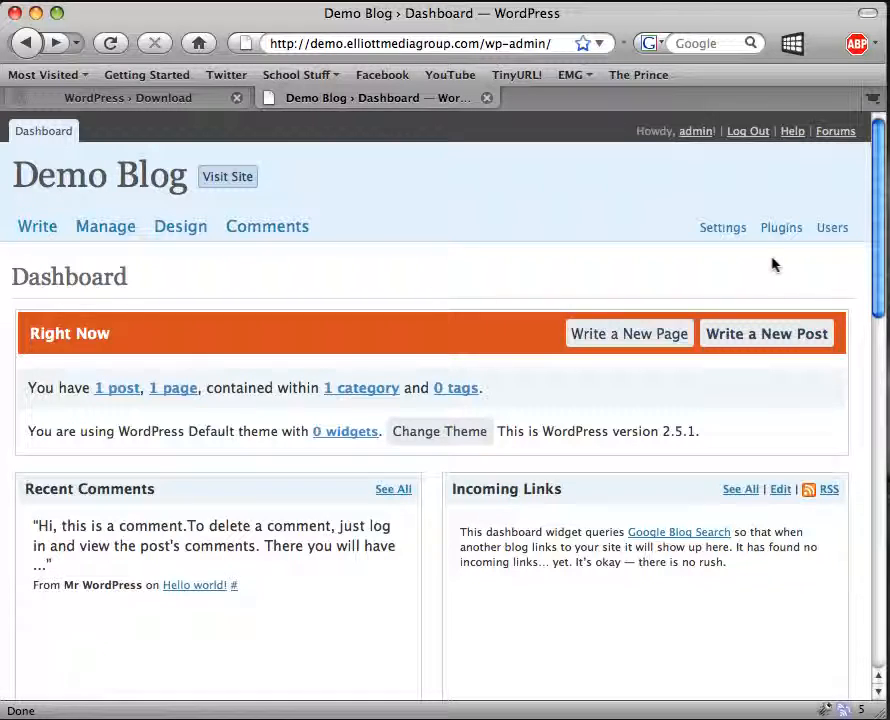
Open the WordPress Codex docs from the Download tab, then return to the Dashboard tab.
left_click(193, 99)
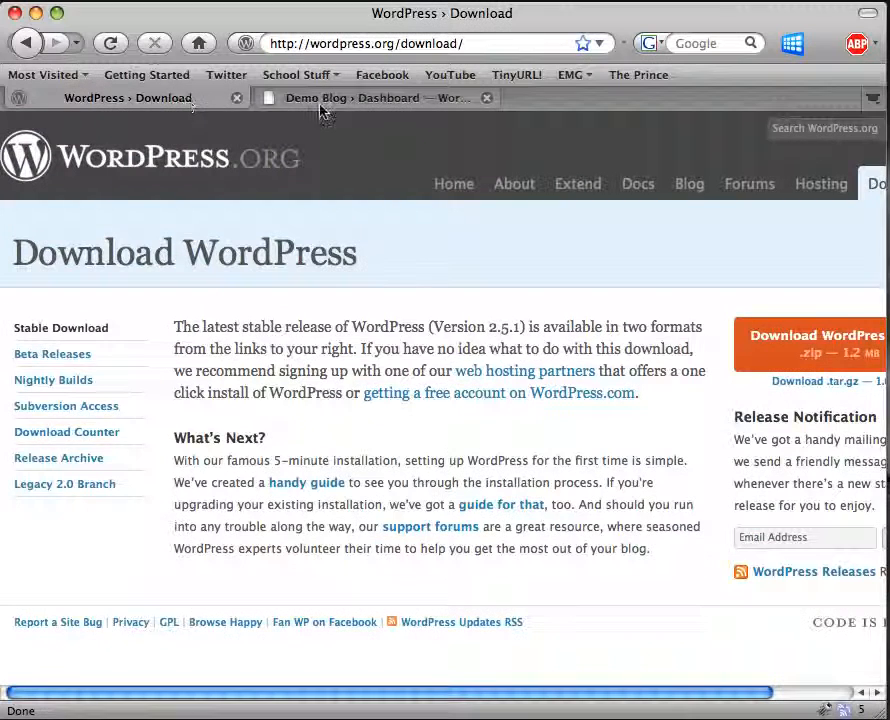
scroll(605, 180, "right", 2)
scroll(598, 181, "left", 3)
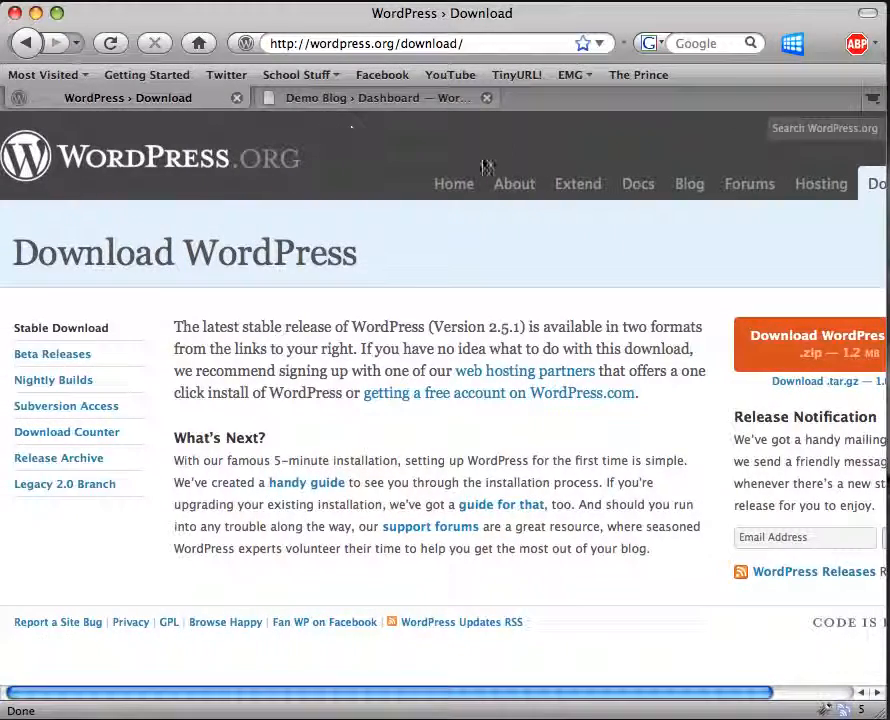
left_click(644, 181)
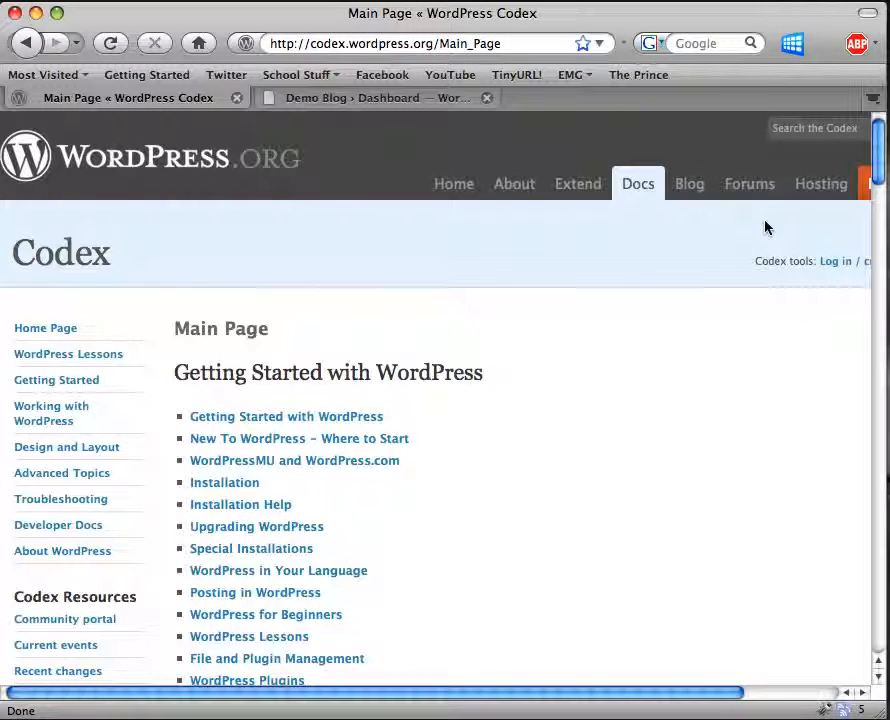
left_click(334, 102)
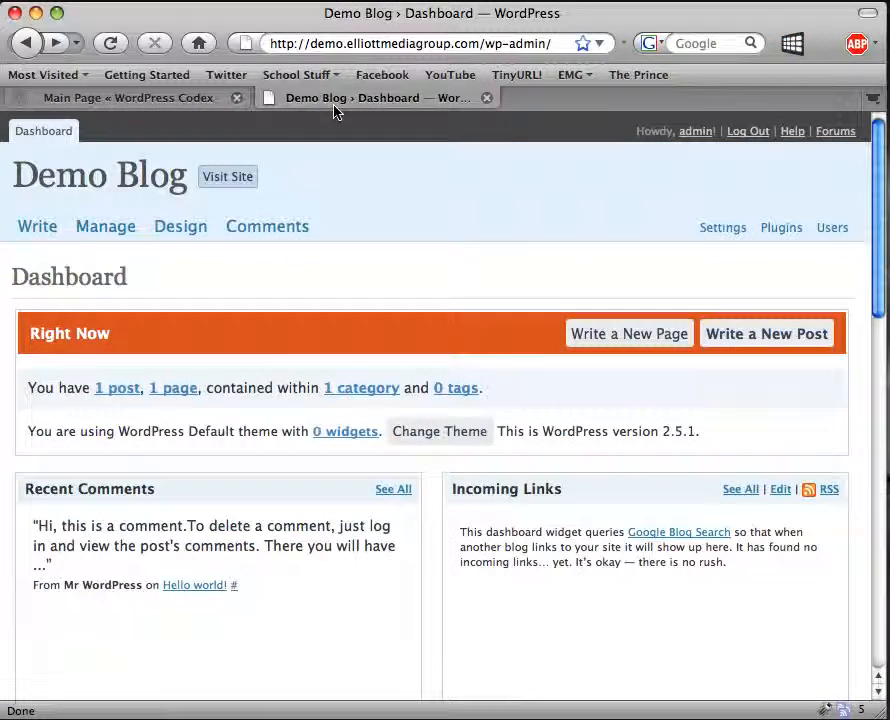